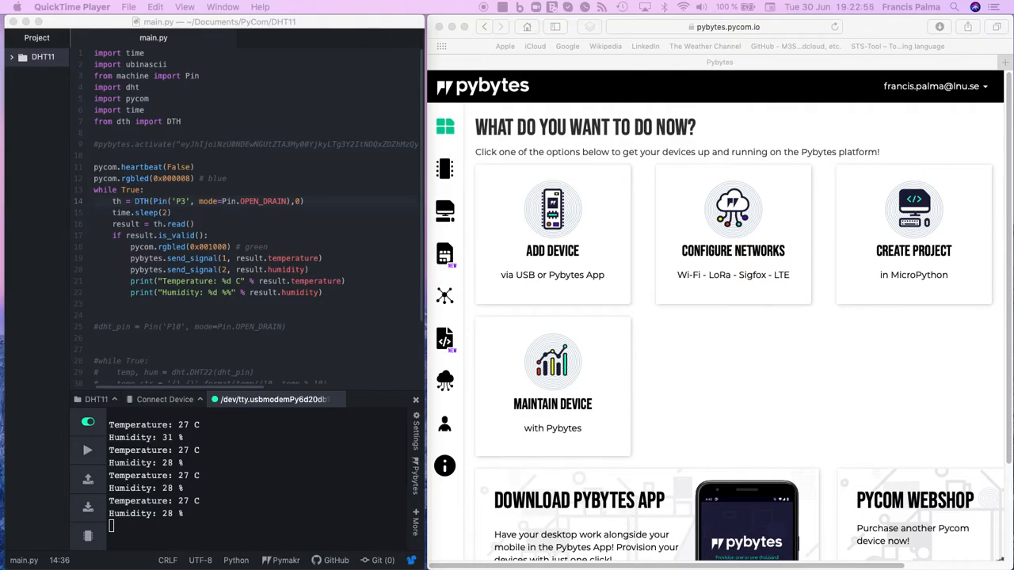
Open Webhook.site in a new browser tab and look through its list of received POST requests.
click(1004, 62)
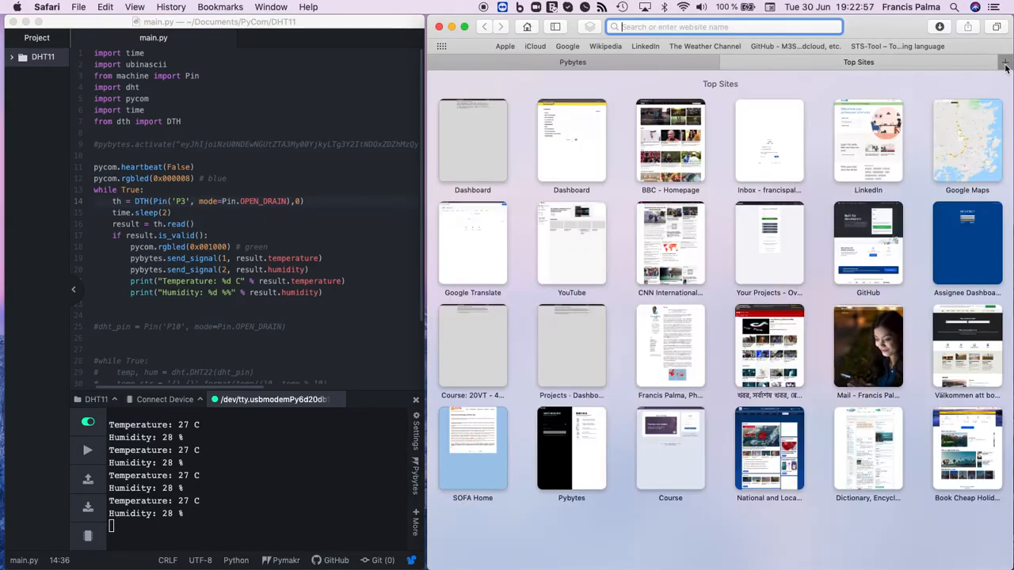
text(webho)
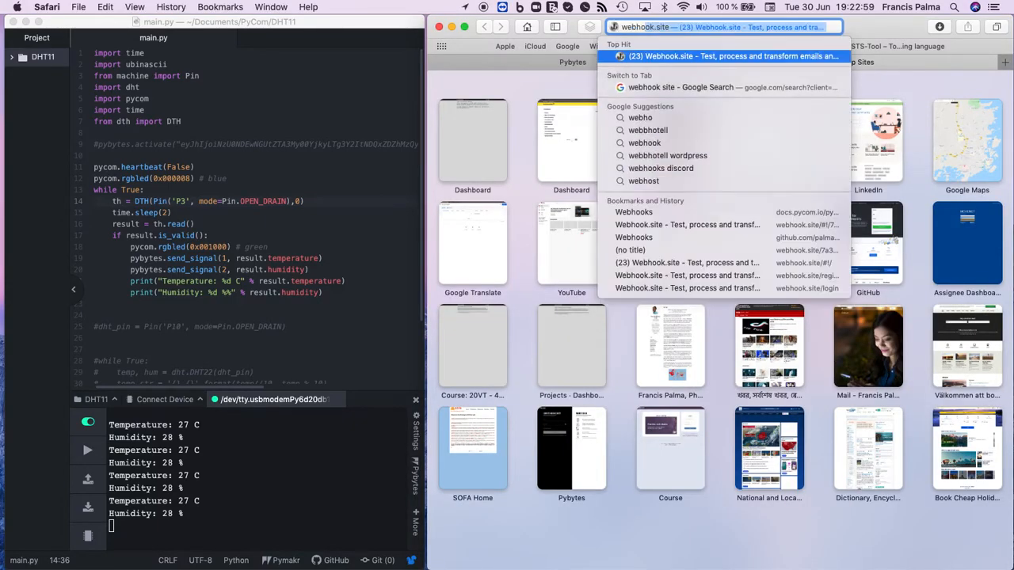
key(Return)
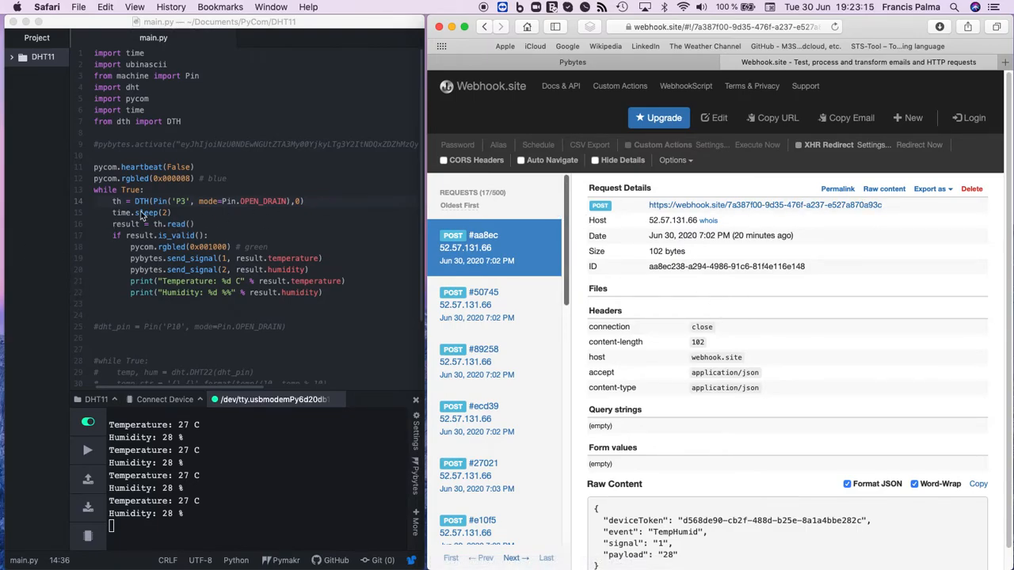
drag(569, 217, 550, 199)
drag(569, 225, 581, 194)
drag(567, 271, 566, 475)
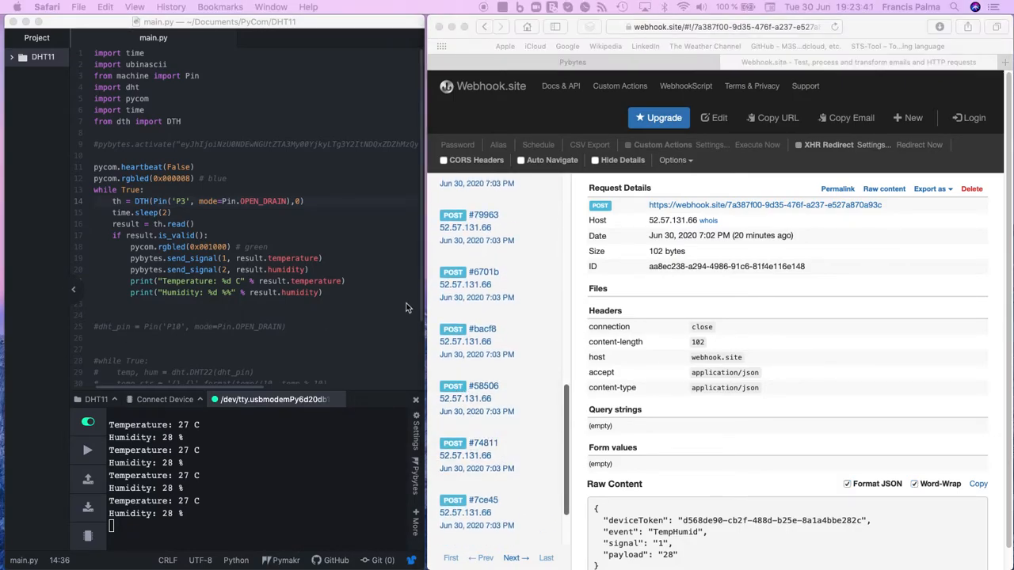
Return to Pybytes, open the signals of the lopy4 device, and widen the browser window.
click(610, 66)
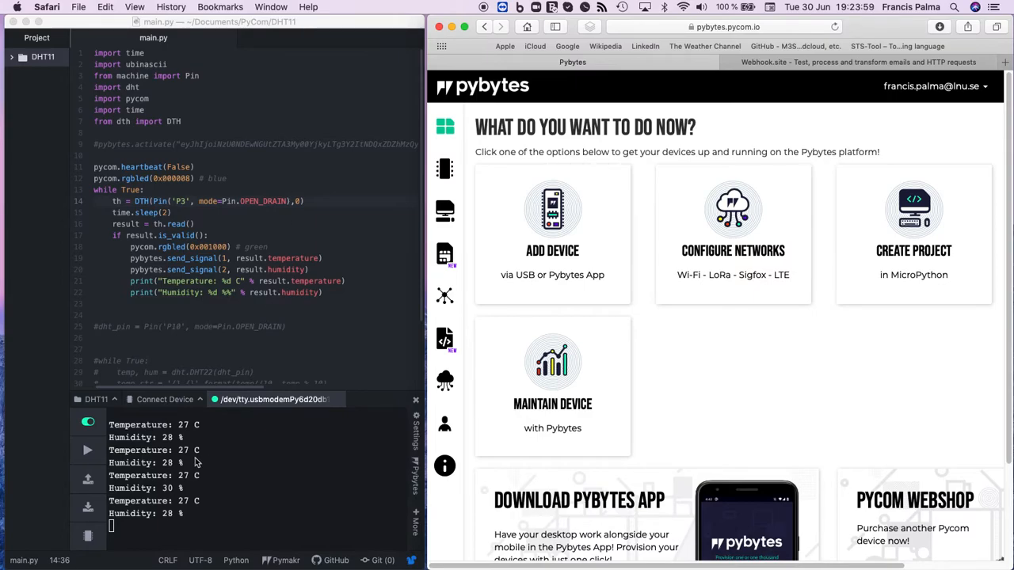
click(204, 287)
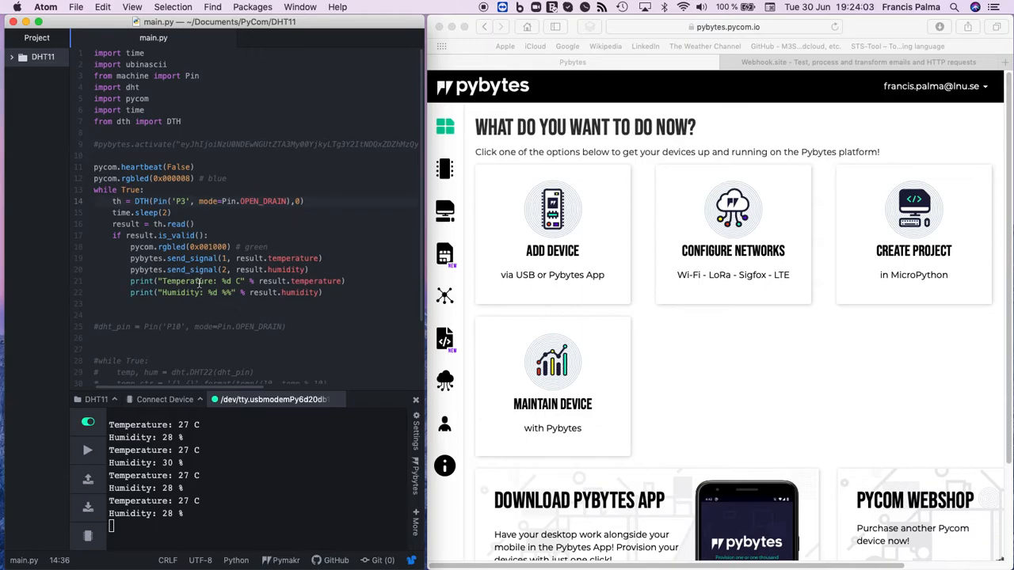
click(448, 170)
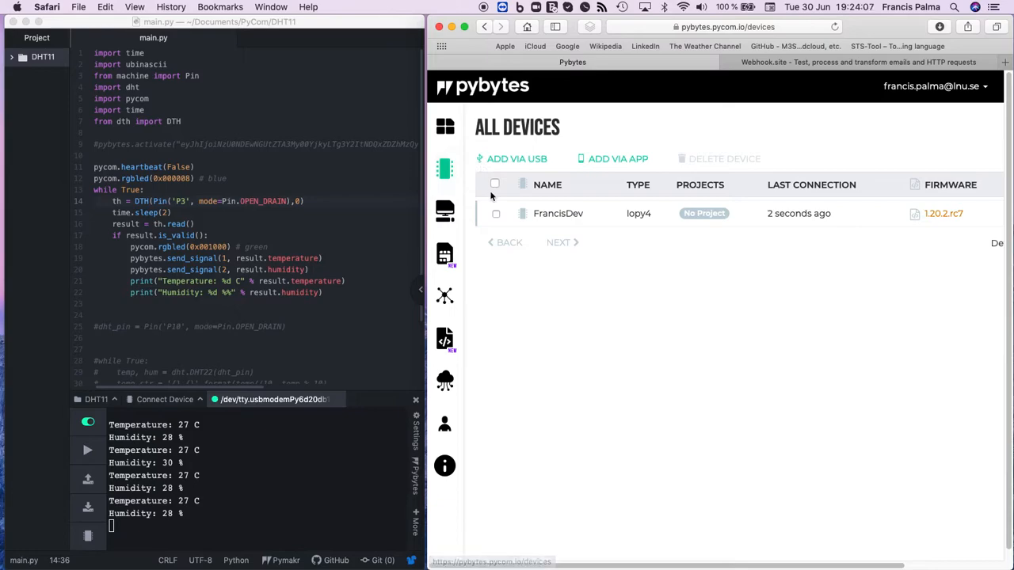
click(556, 214)
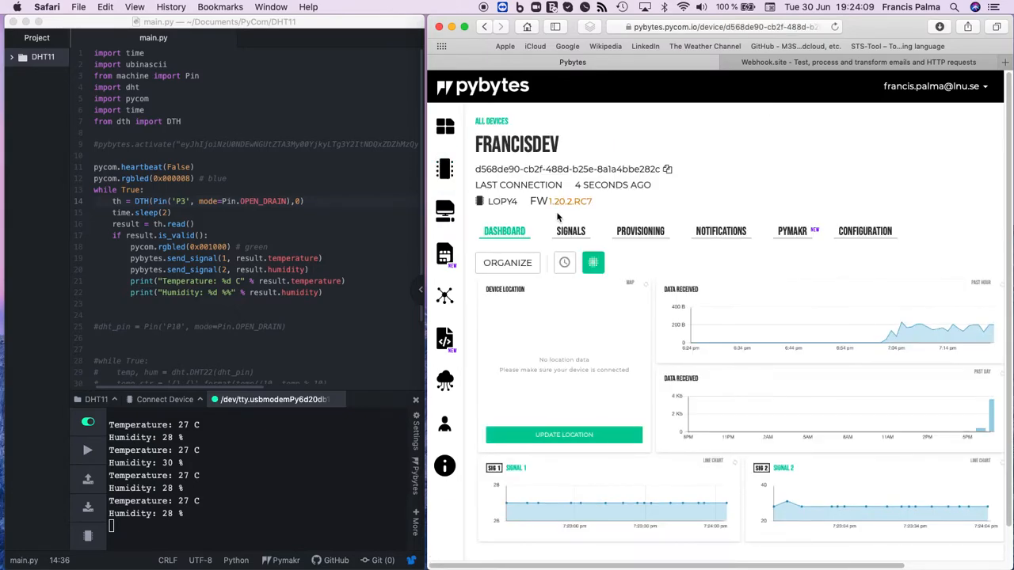
click(574, 233)
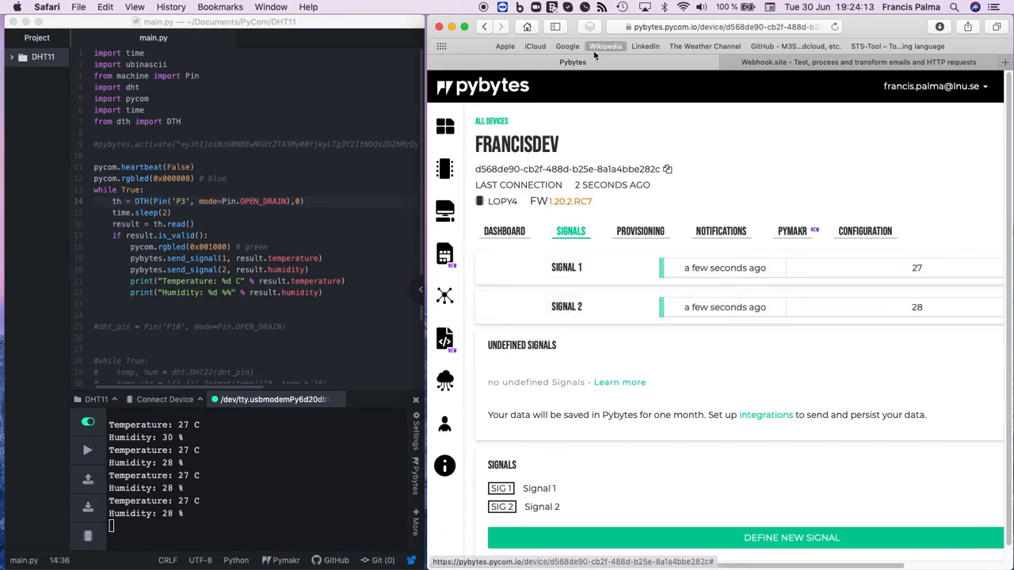
drag(866, 28, 784, 28)
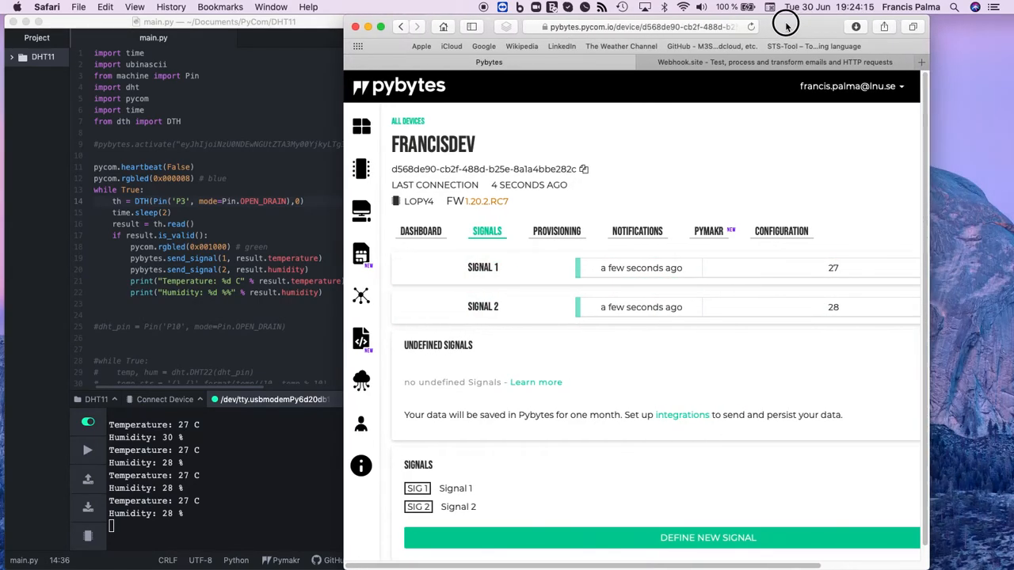
drag(925, 140, 990, 143)
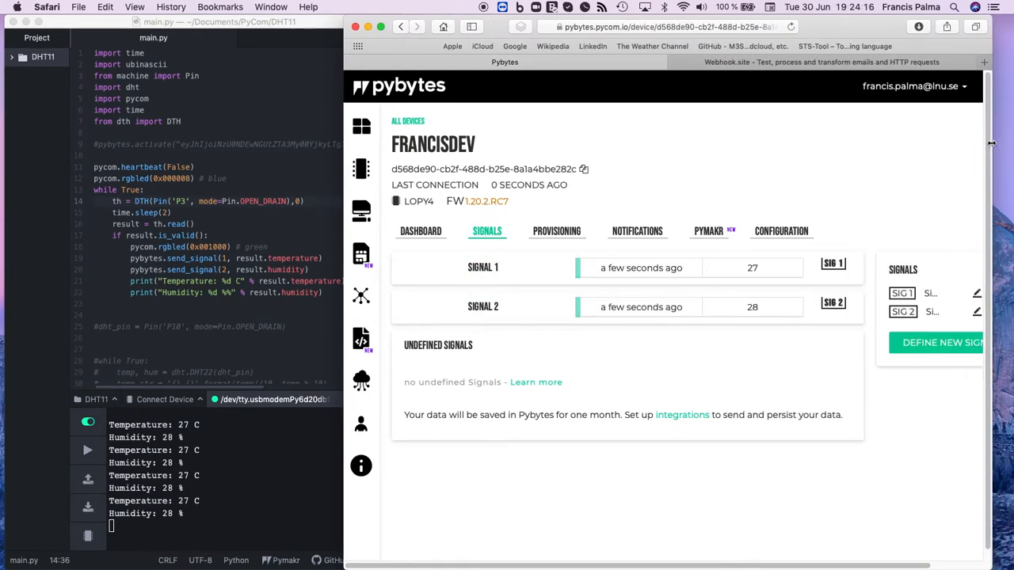
View the line charts and tables of Signal 1 and Signal 2, ending on the device's dashboard.
click(518, 269)
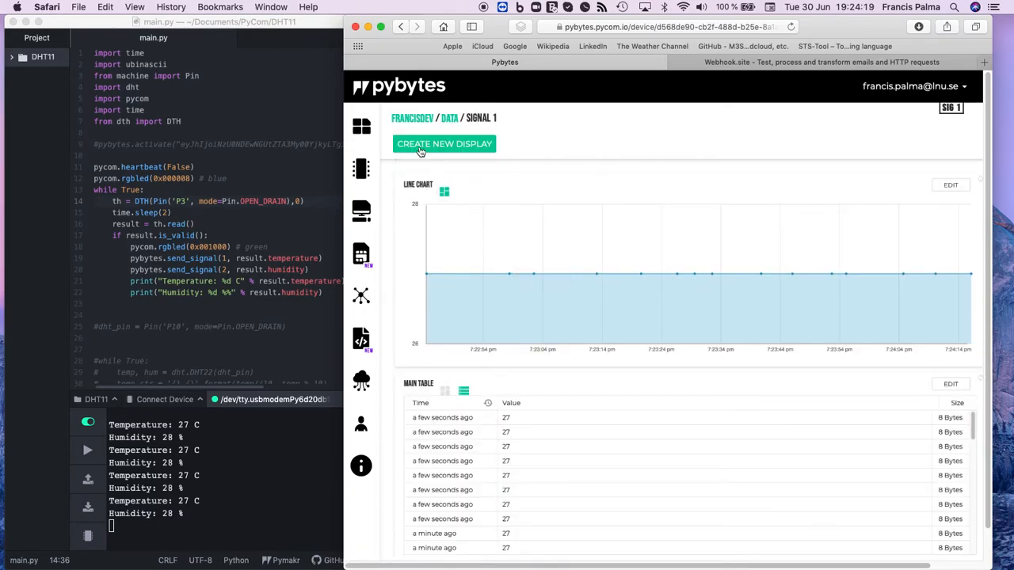
click(445, 123)
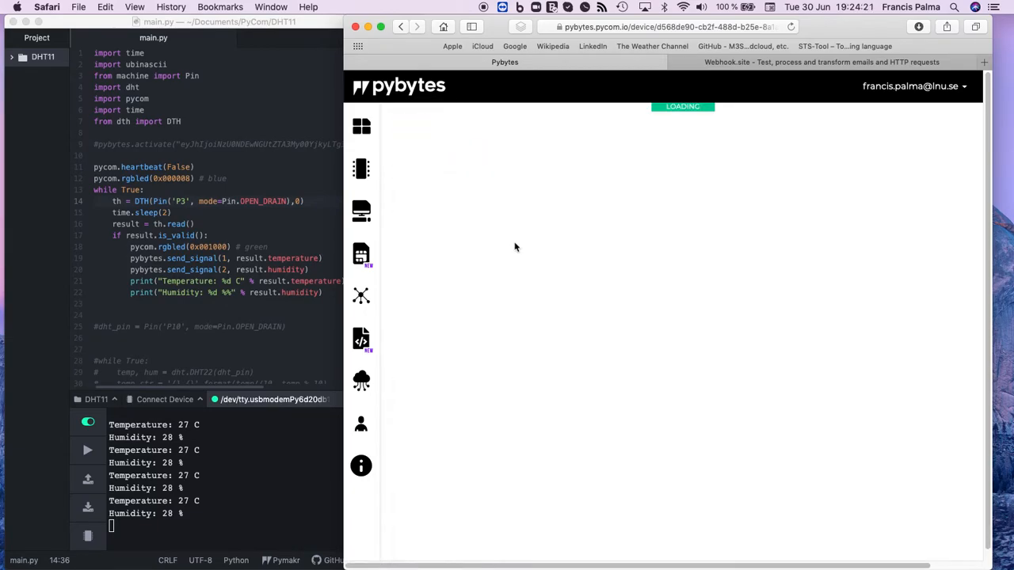
click(520, 309)
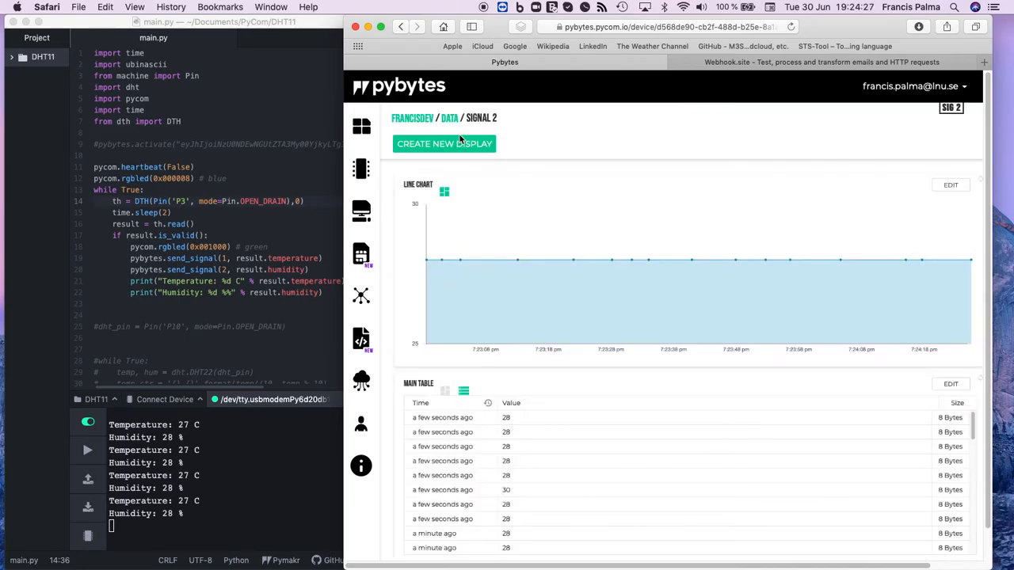
click(420, 119)
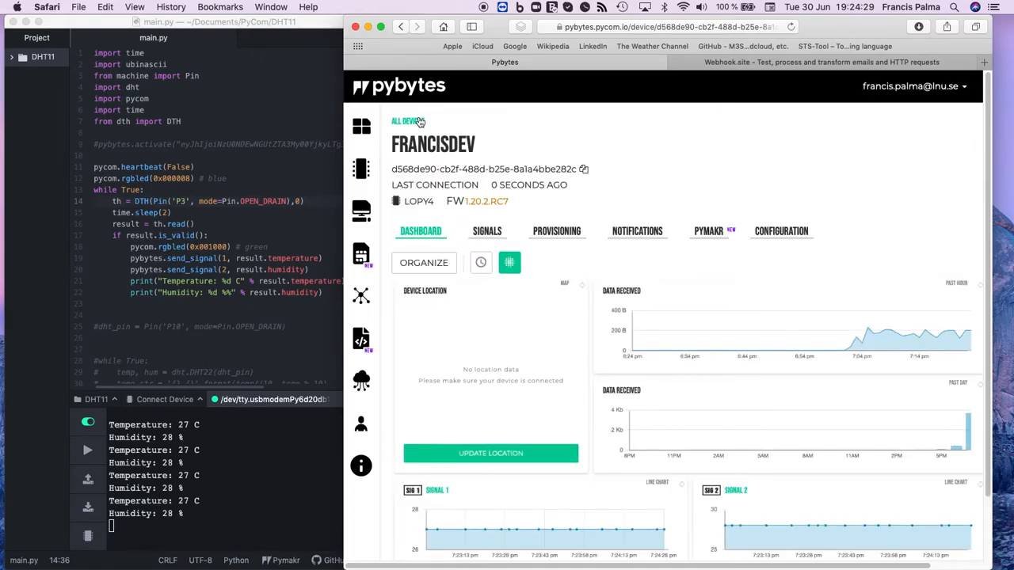
Start a new integration in Pybytes with Webhook as the service.
drag(499, 25, 511, 24)
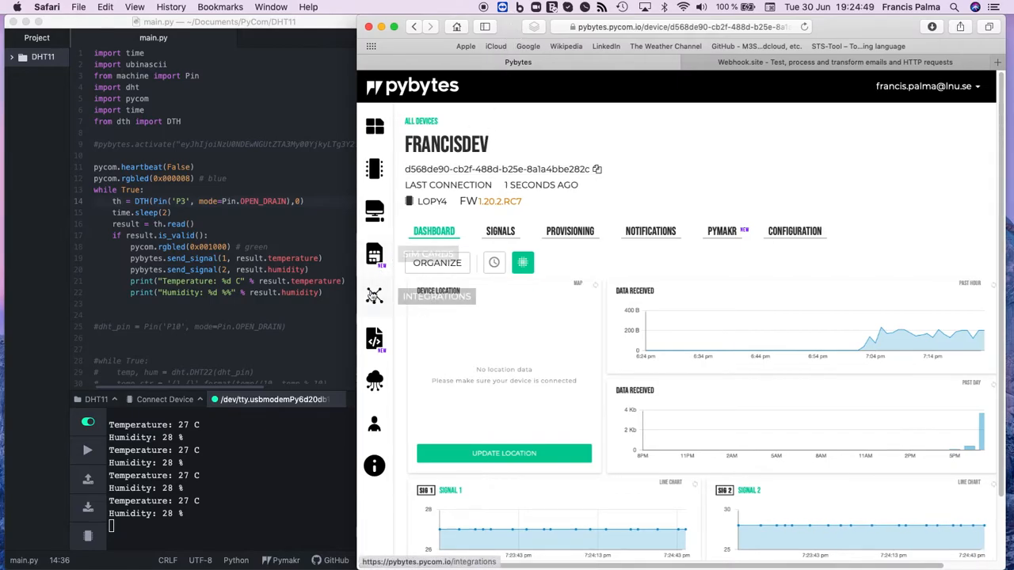
click(376, 297)
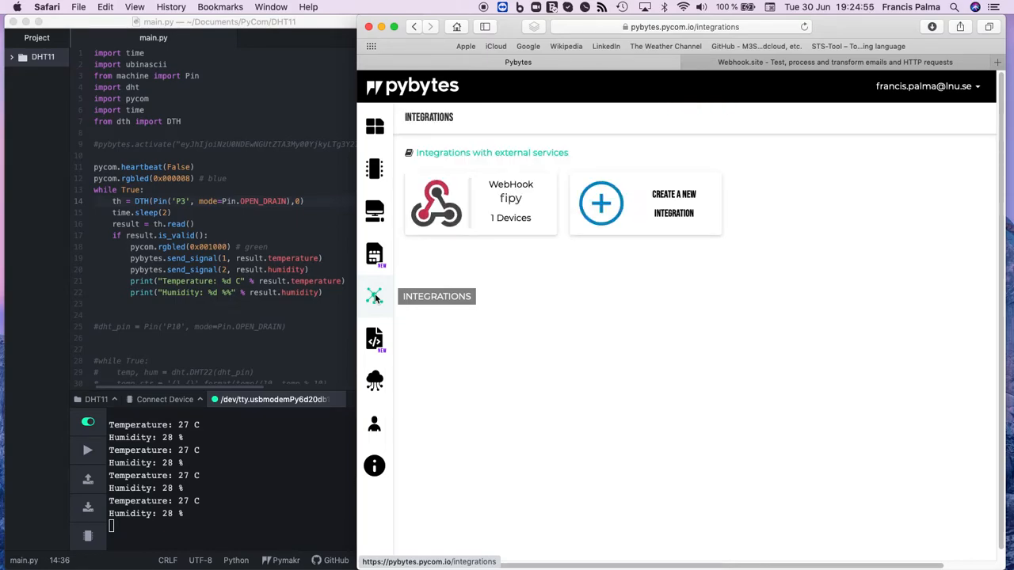
click(650, 208)
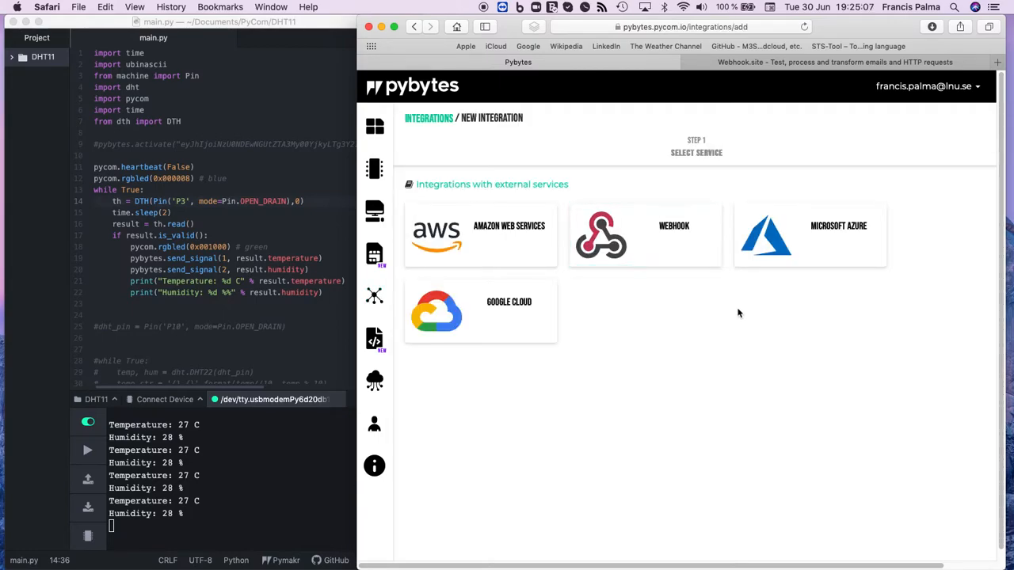
click(634, 239)
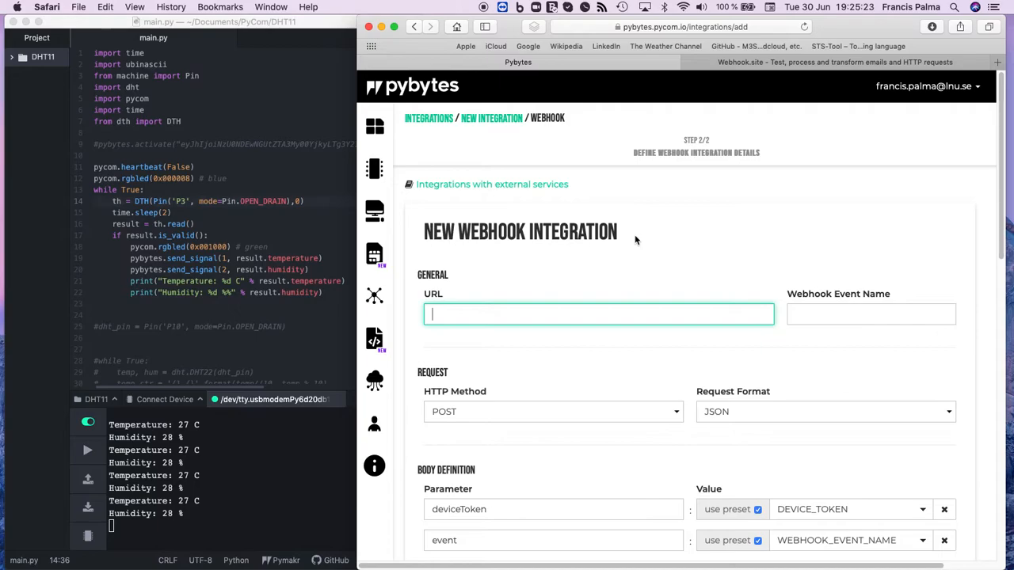
Reload the Webhook.site page and copy its unique webhook URL.
click(775, 63)
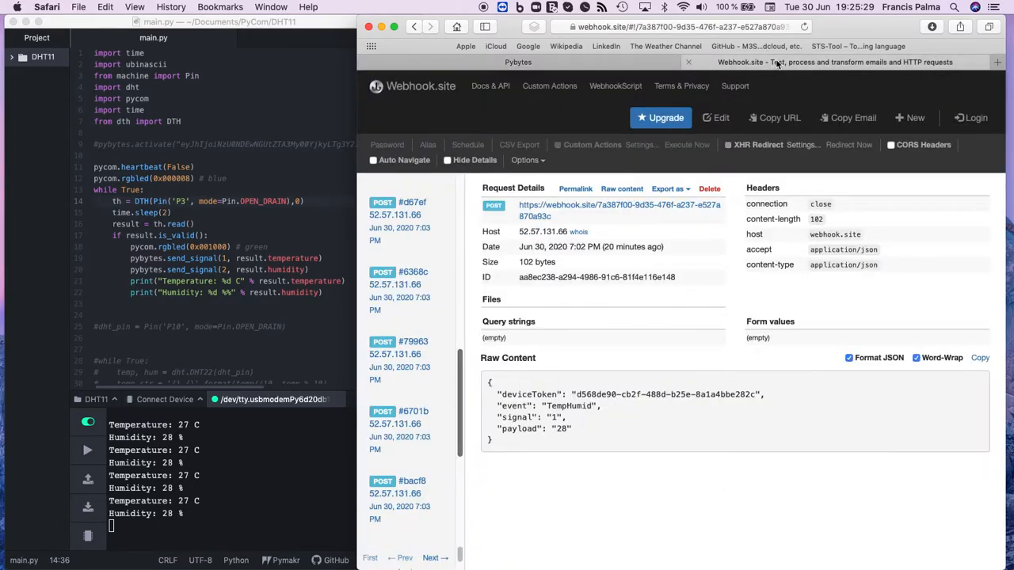
click(784, 119)
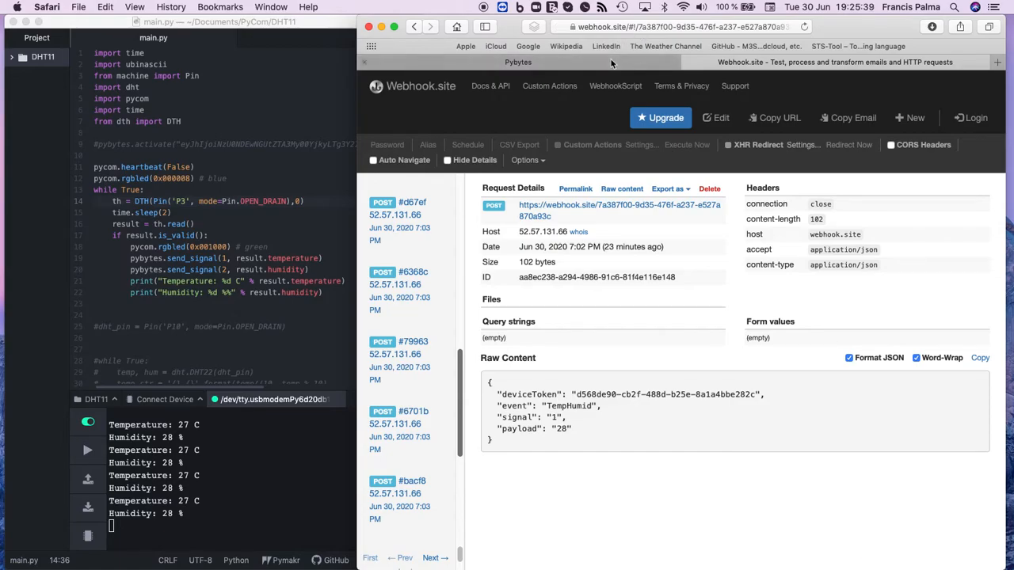
click(640, 28)
click(640, 27)
drag(640, 28, 863, 33)
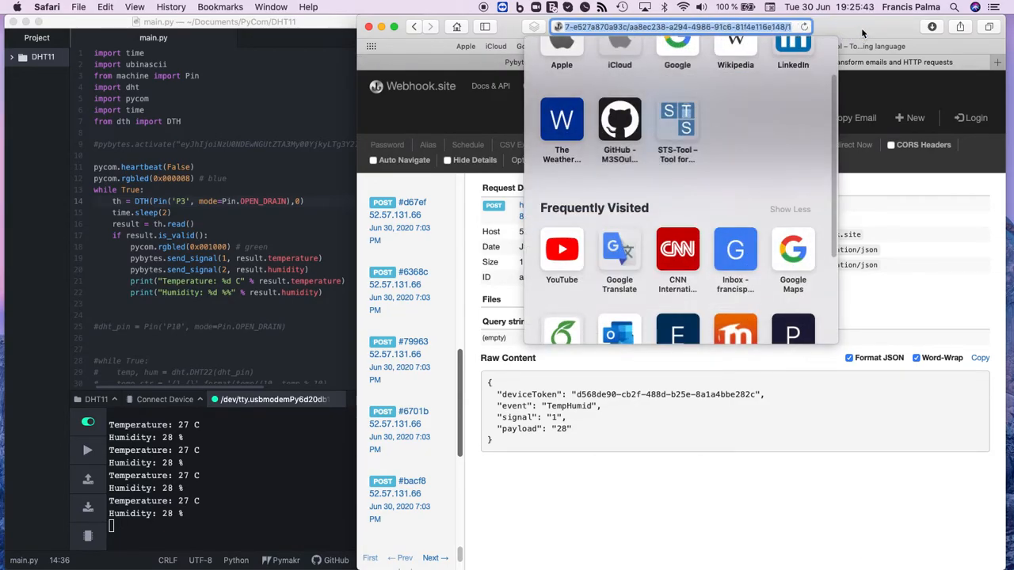
key(BackSpace)
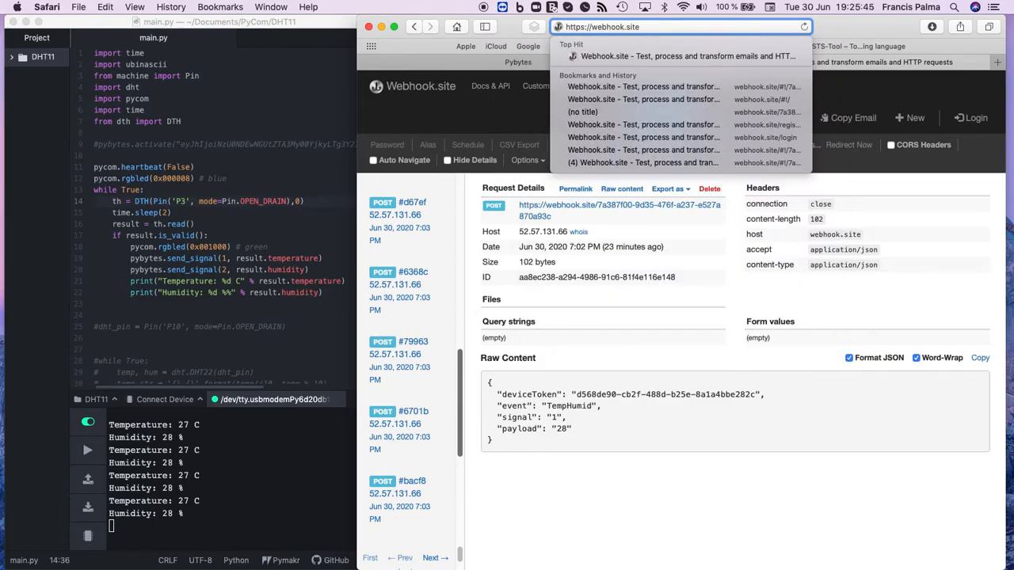
key(Return)
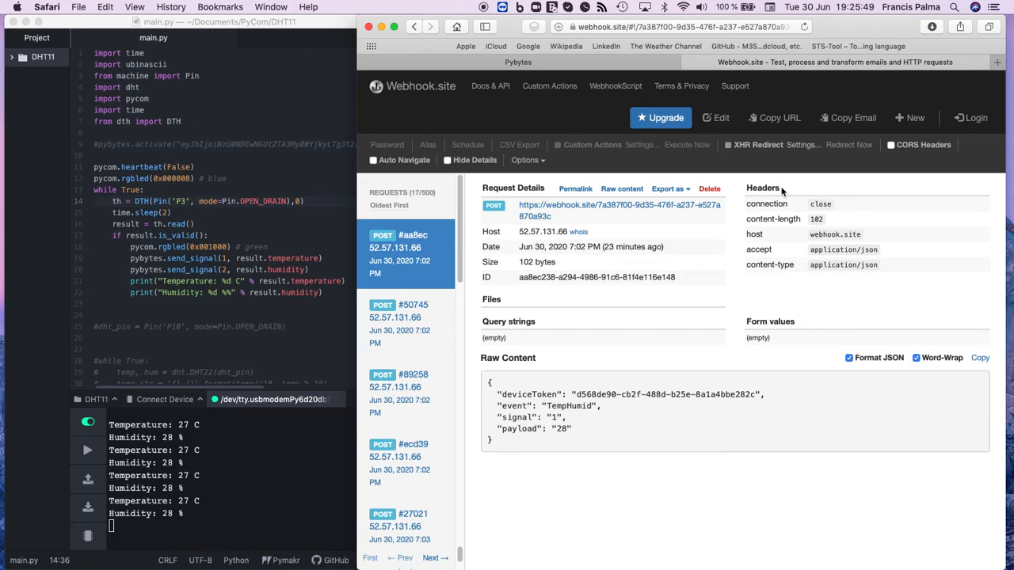
click(780, 119)
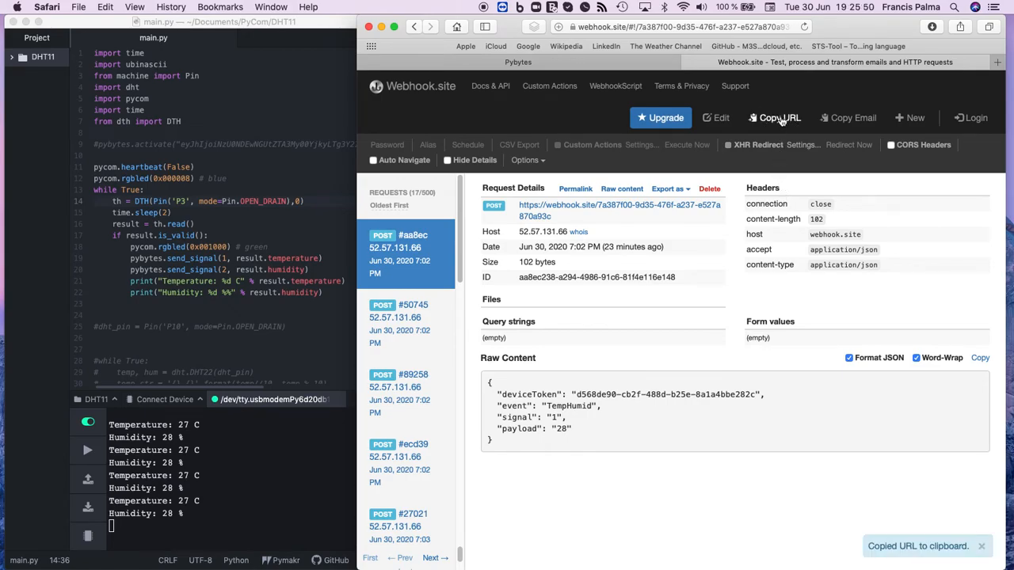
Paste the copied webhook address as the new integration's URL and set the webhook event name to TestWebhook.
click(516, 62)
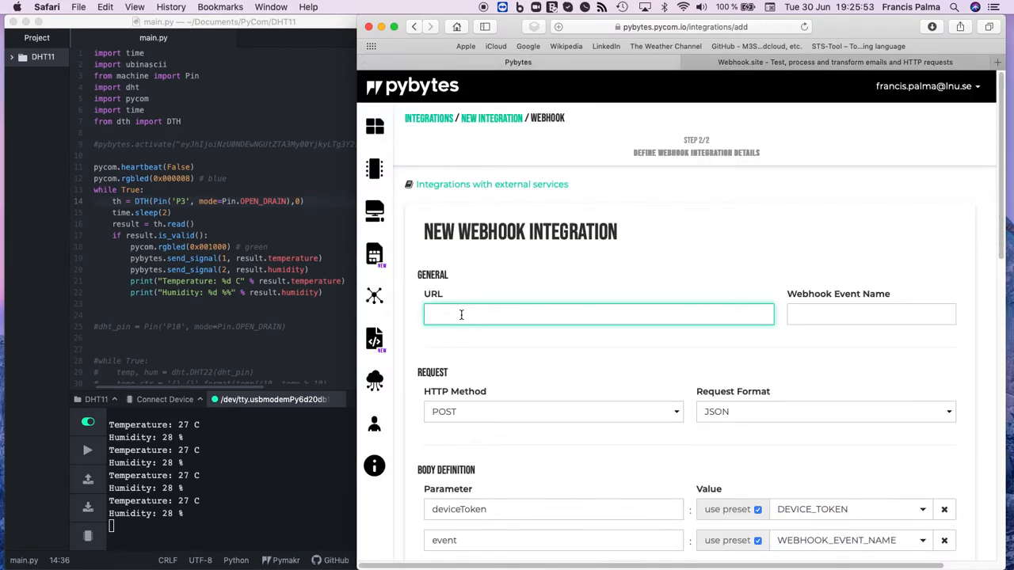
key(super+v)
click(804, 315)
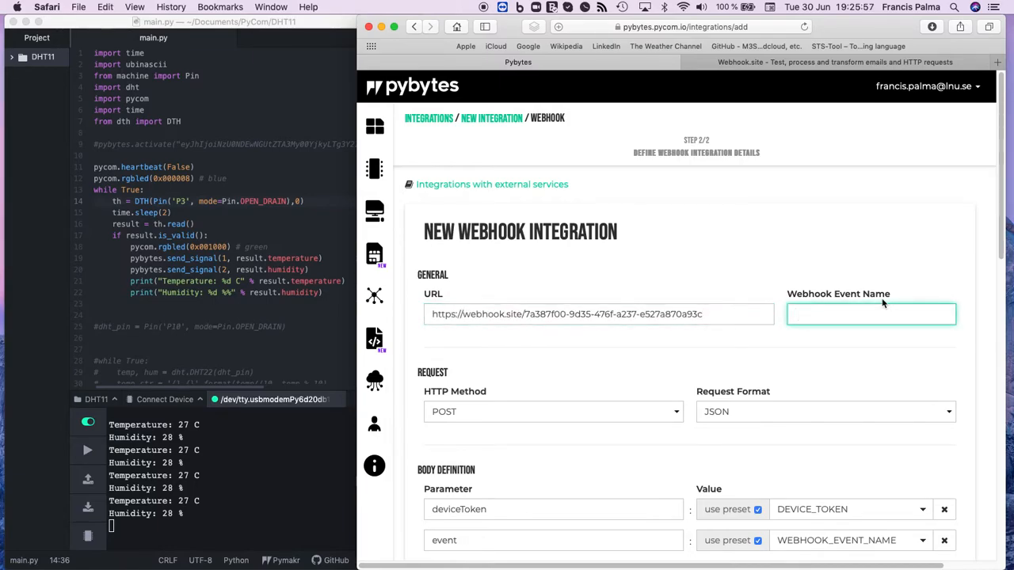
text(TestWebhook)
scroll(646, 360, down, 1)
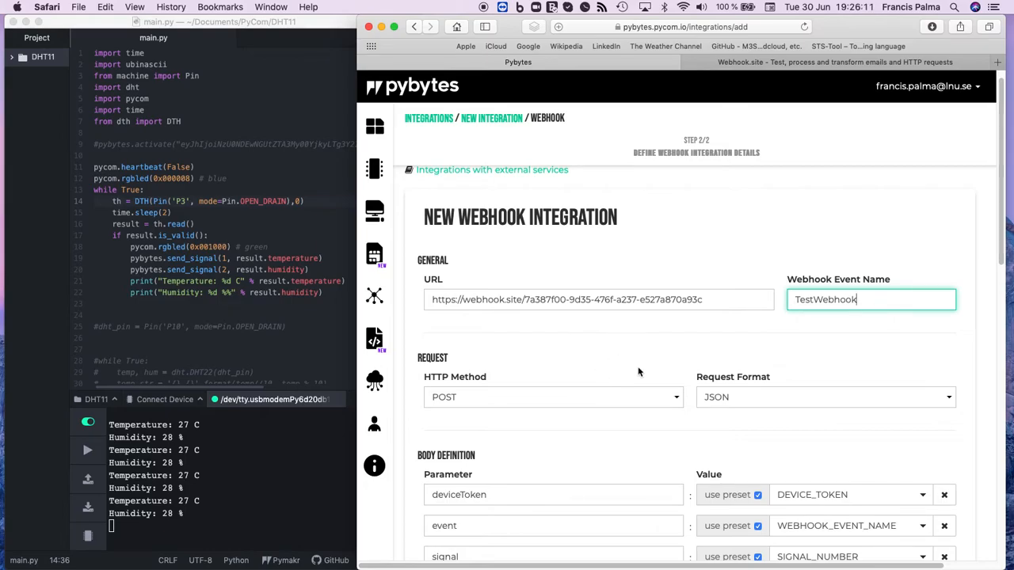
click(662, 300)
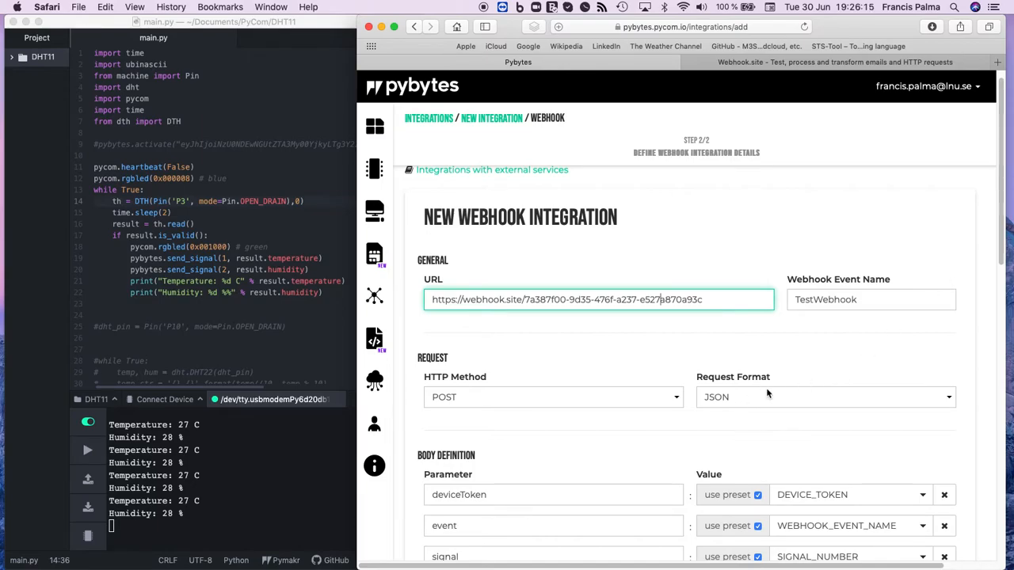
Review the body definition, the preset options for the signal value, the HTTP headers, the authentication fields and the final request.
drag(1002, 233, 970, 316)
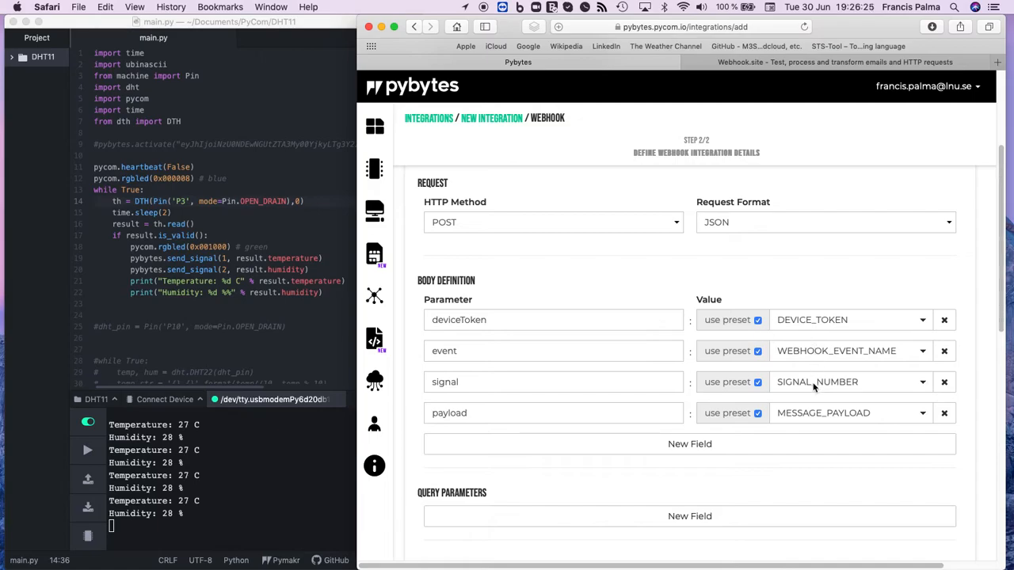
click(923, 382)
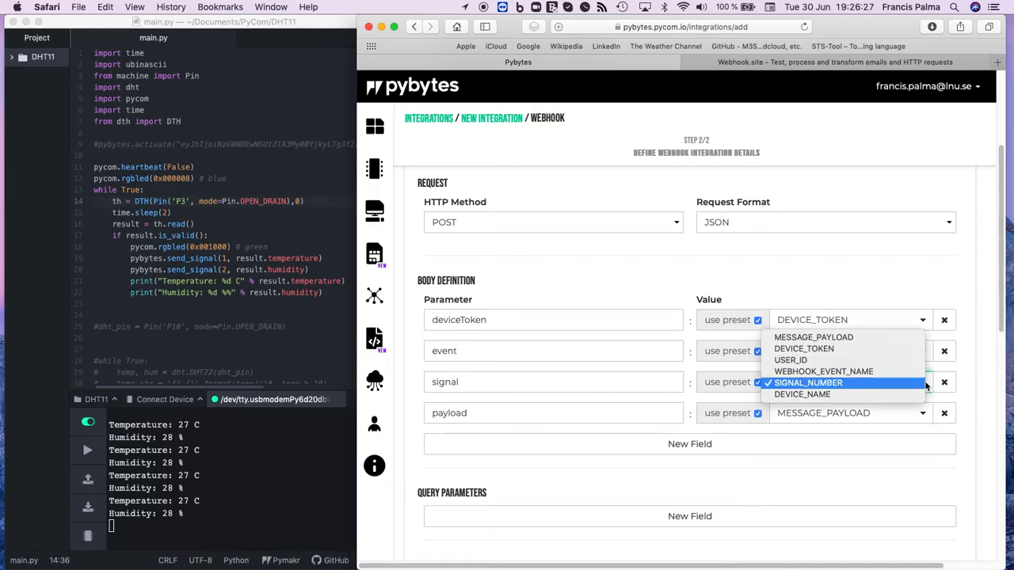
click(924, 383)
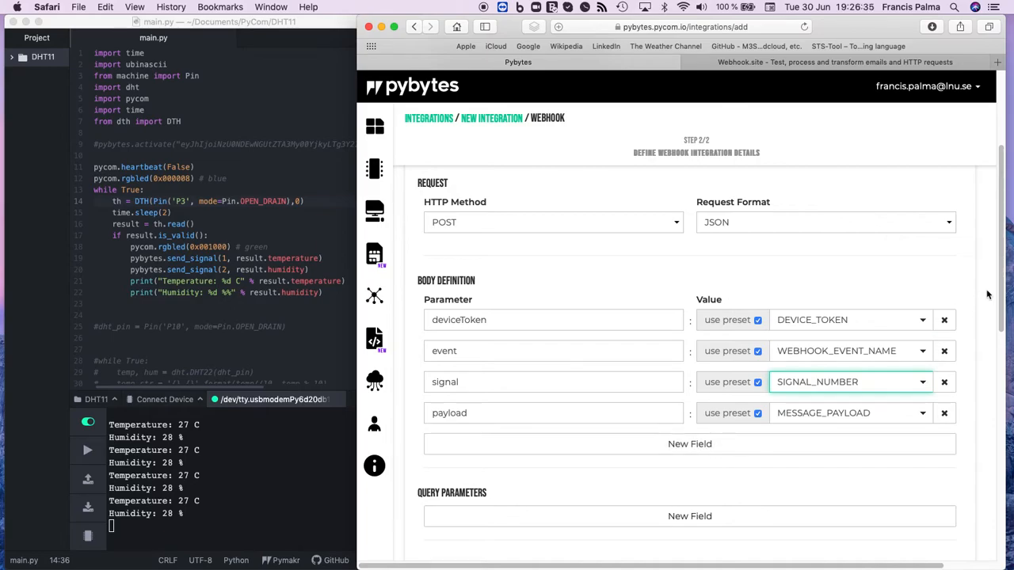
drag(1001, 286, 1003, 351)
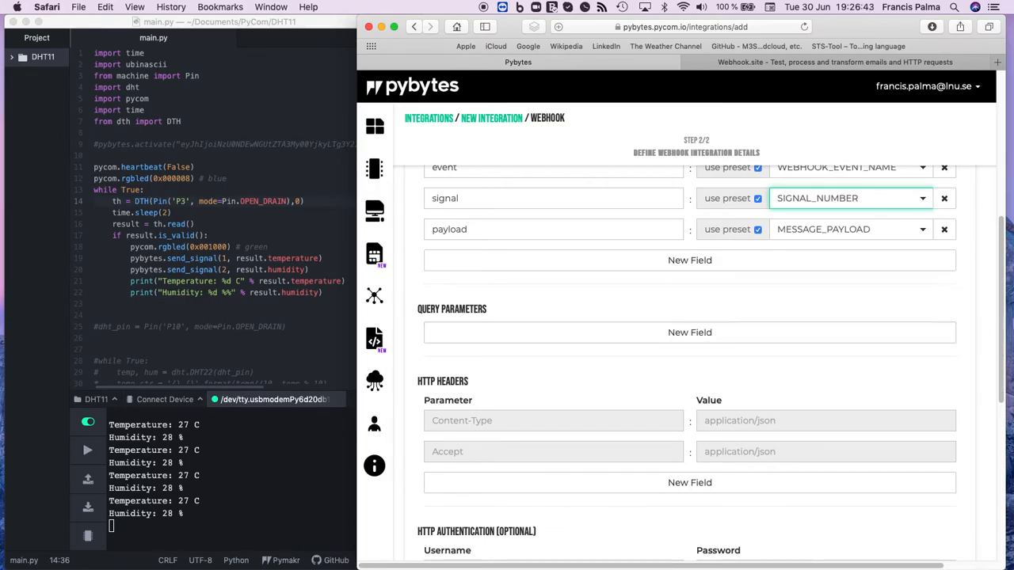
drag(1003, 295, 1000, 375)
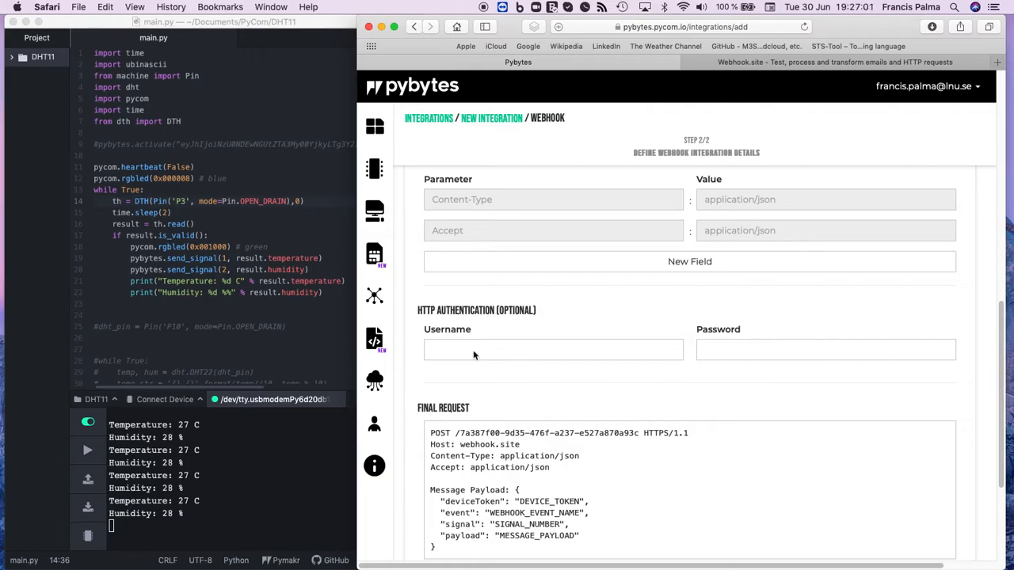
Examine the final request's endpoint path, host and message payload, checking against the requests already on Webhook.site.
click(721, 67)
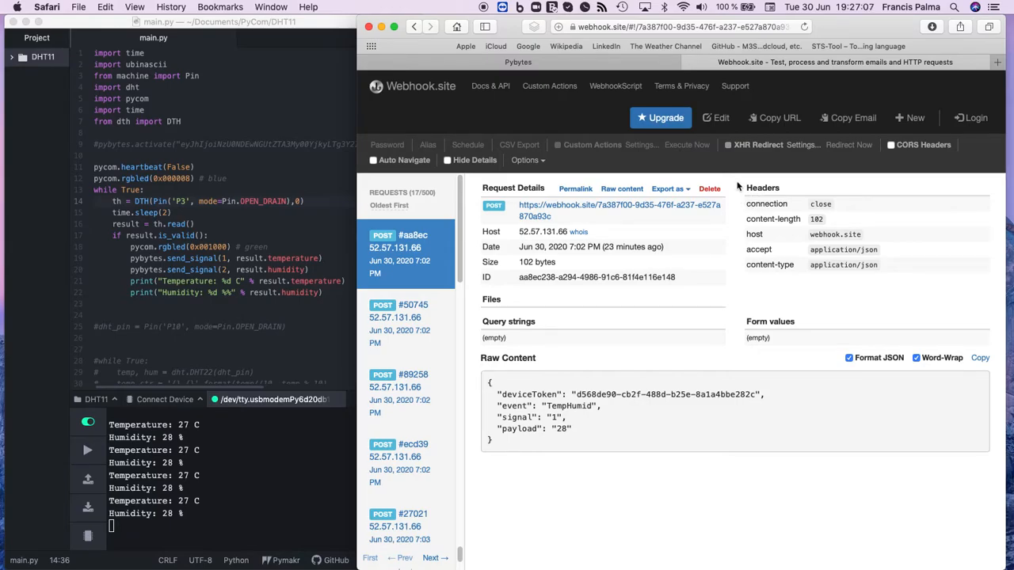
click(586, 63)
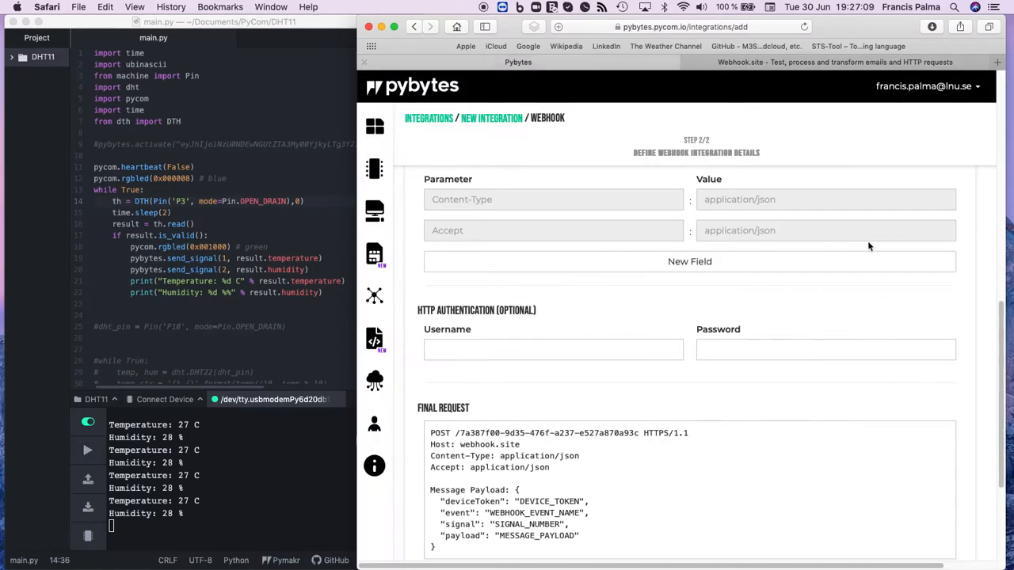
drag(1003, 313, 1001, 371)
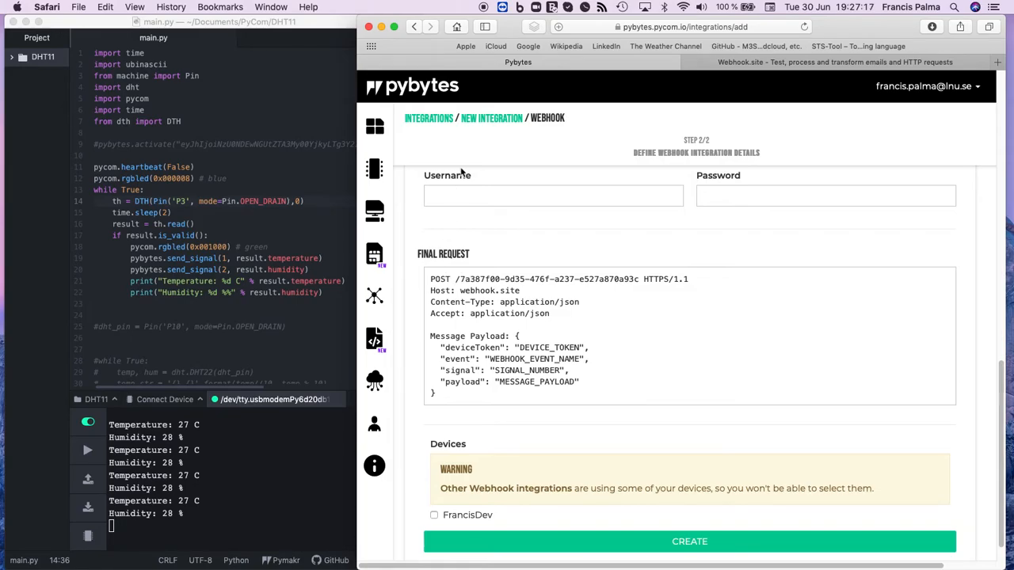
drag(430, 277, 451, 386)
click(464, 379)
double_click(448, 279)
drag(455, 278, 639, 278)
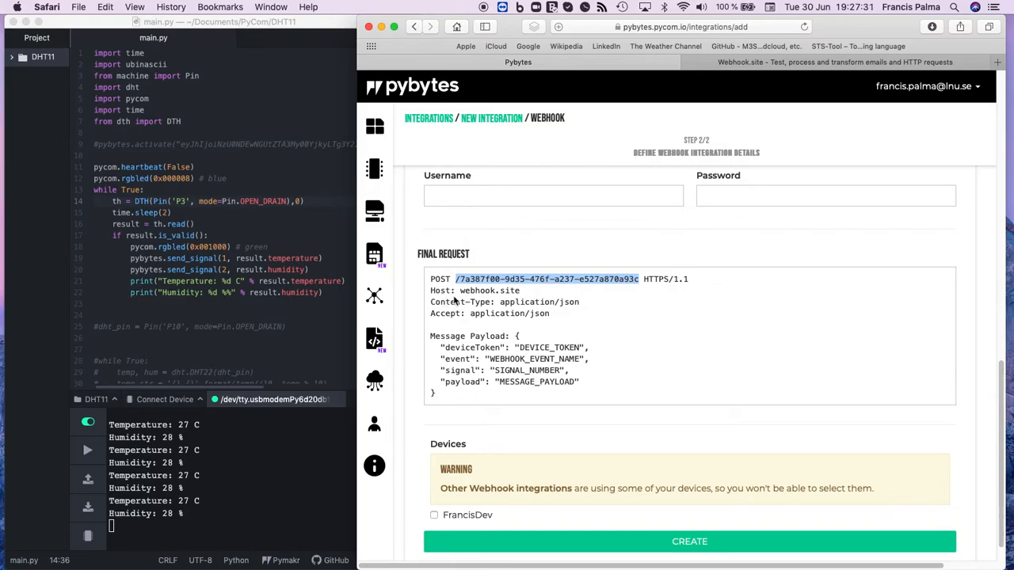
drag(461, 290, 520, 291)
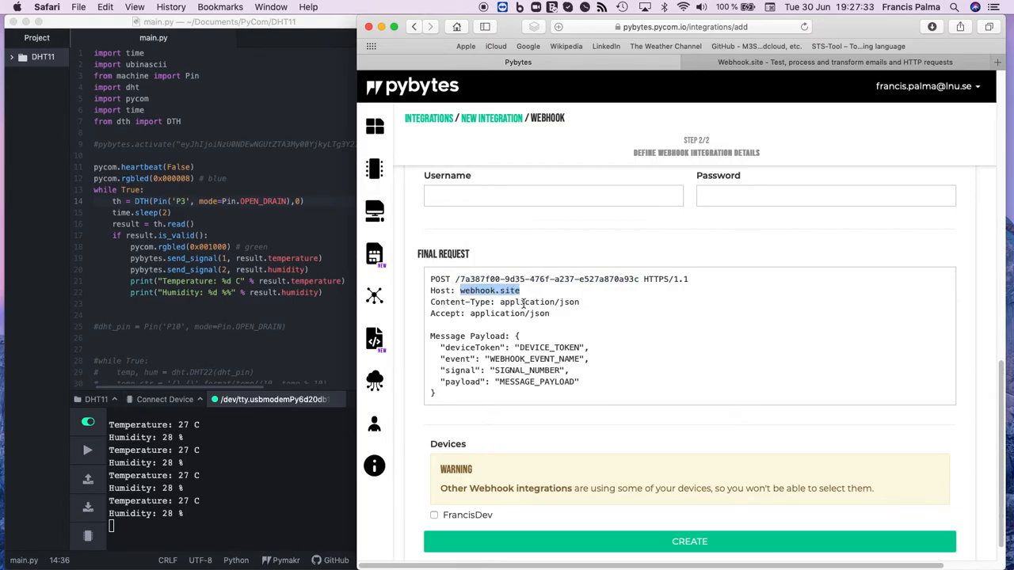
click(583, 332)
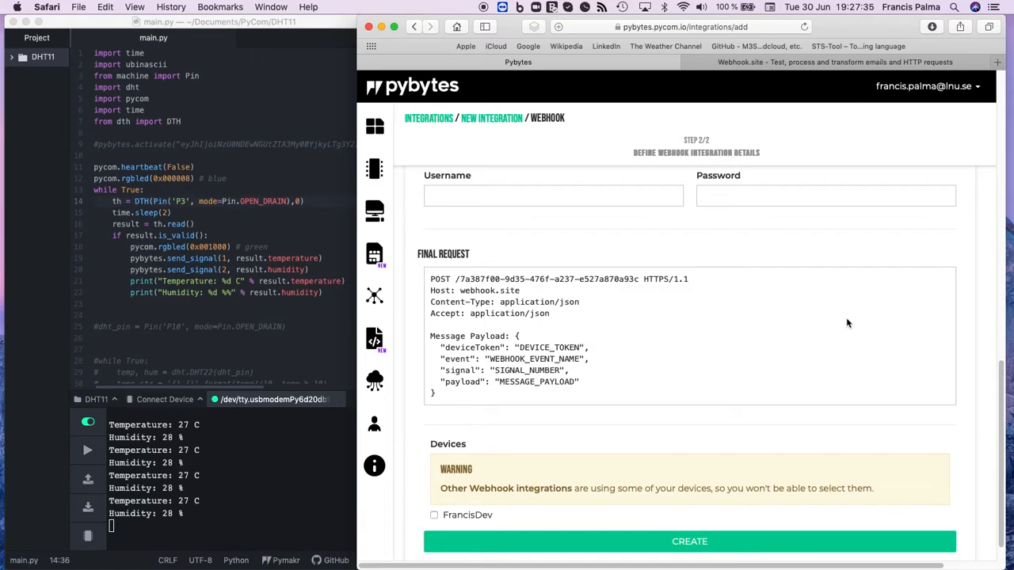
Assign the only listed device to the TestWebhook integration and create the integration.
scroll(1004, 384, down, 2)
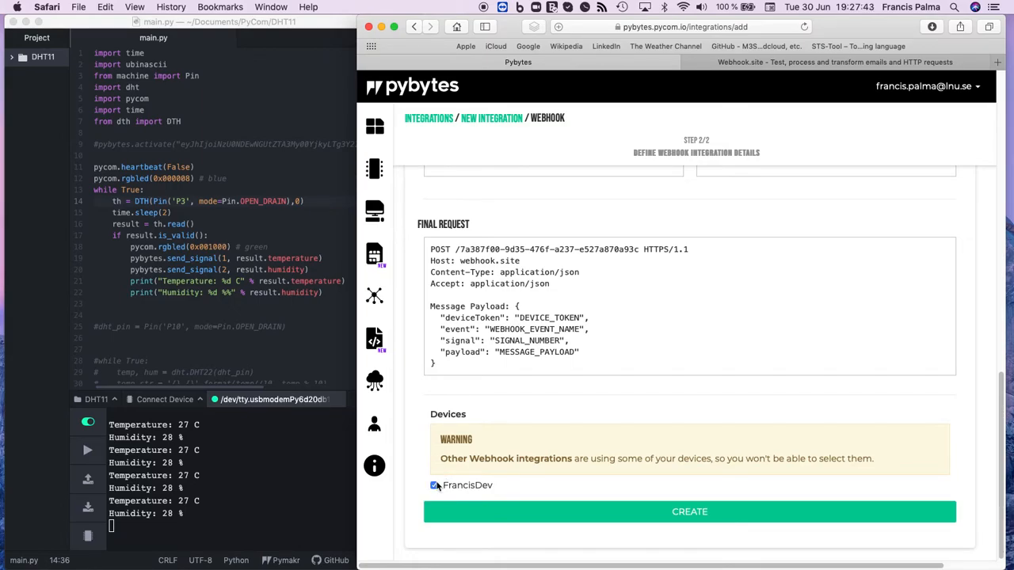
click(577, 517)
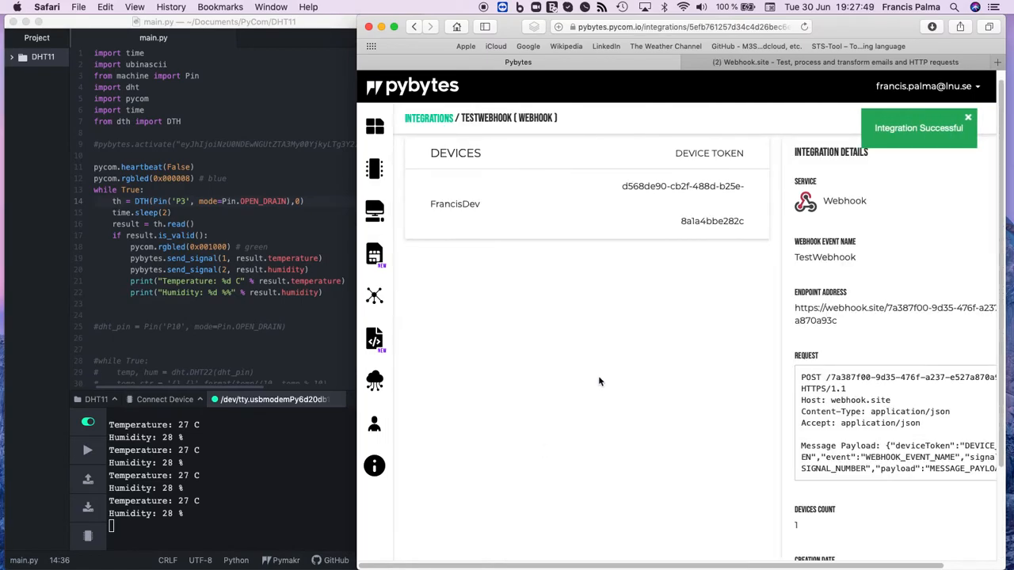
Review the created integration's details, including the event name, endpoint address, request definition, devices count and creation date.
scroll(837, 554, right, 3)
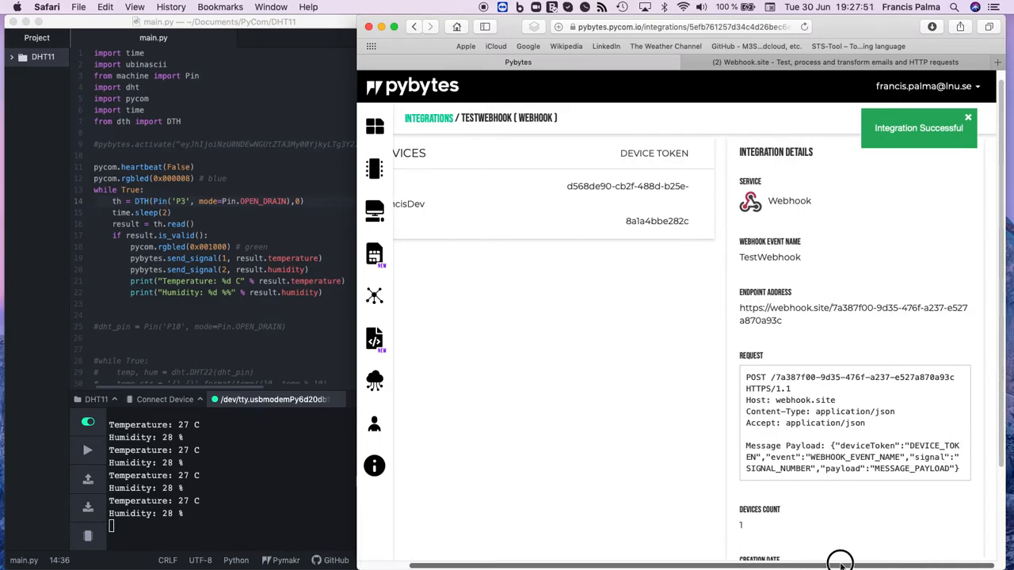
mouse_move(1001, 282)
mouse_down()
mouse_move(1001, 362)
mouse_move(1005, 271)
mouse_up()
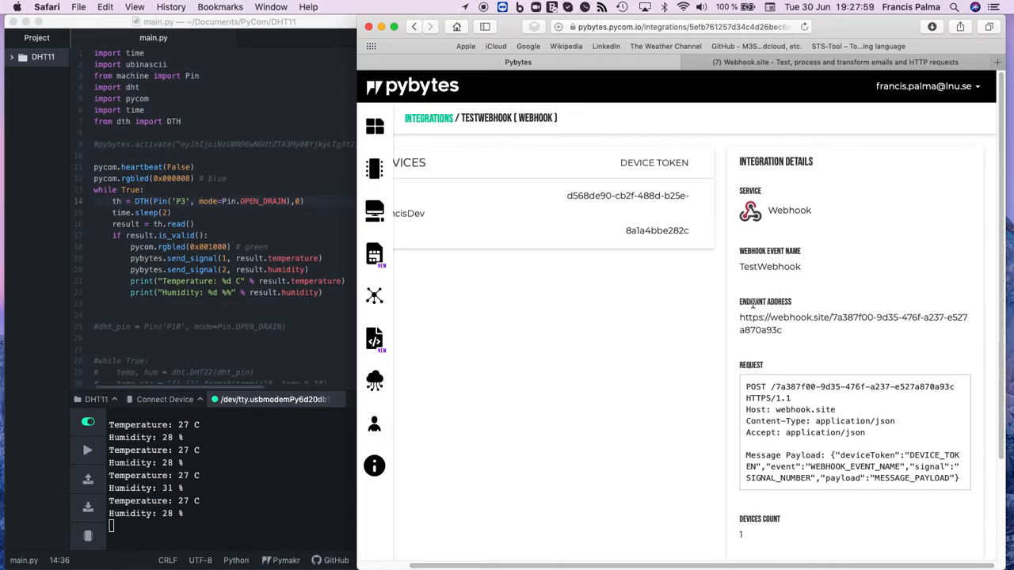
drag(785, 338, 742, 314)
click(691, 330)
scroll(757, 384, down, 1)
drag(746, 370, 958, 462)
click(634, 432)
scroll(633, 431, down, 3)
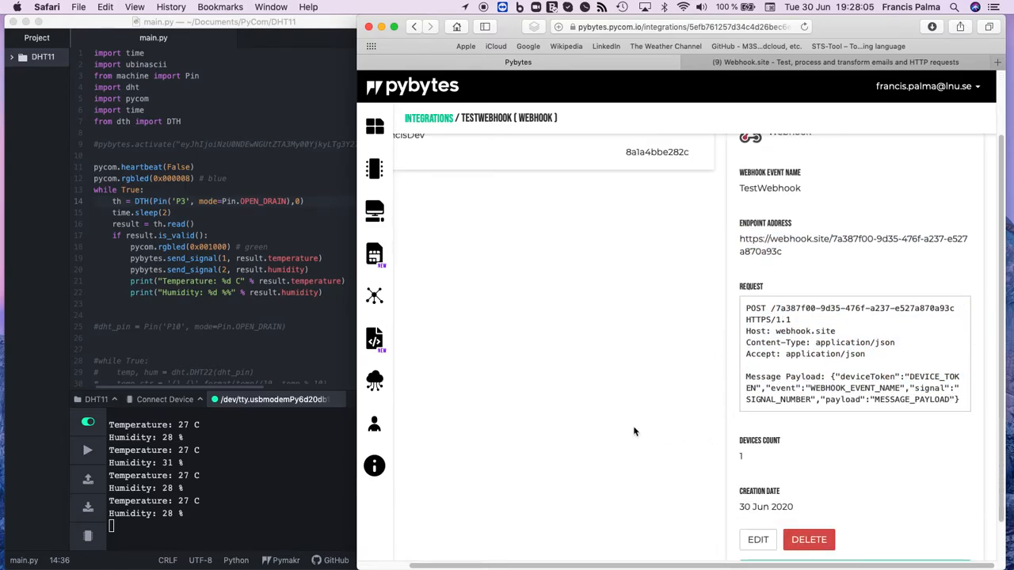
scroll(730, 440, down, 2)
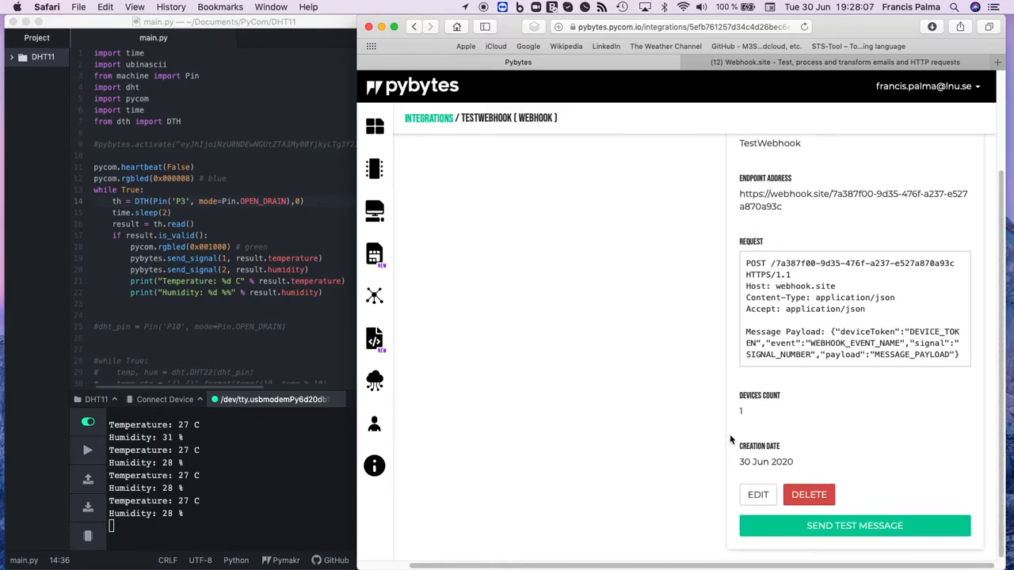
Send a test message from the TestWebhook integration and open a newly received request on Webhook.site.
click(812, 532)
click(760, 62)
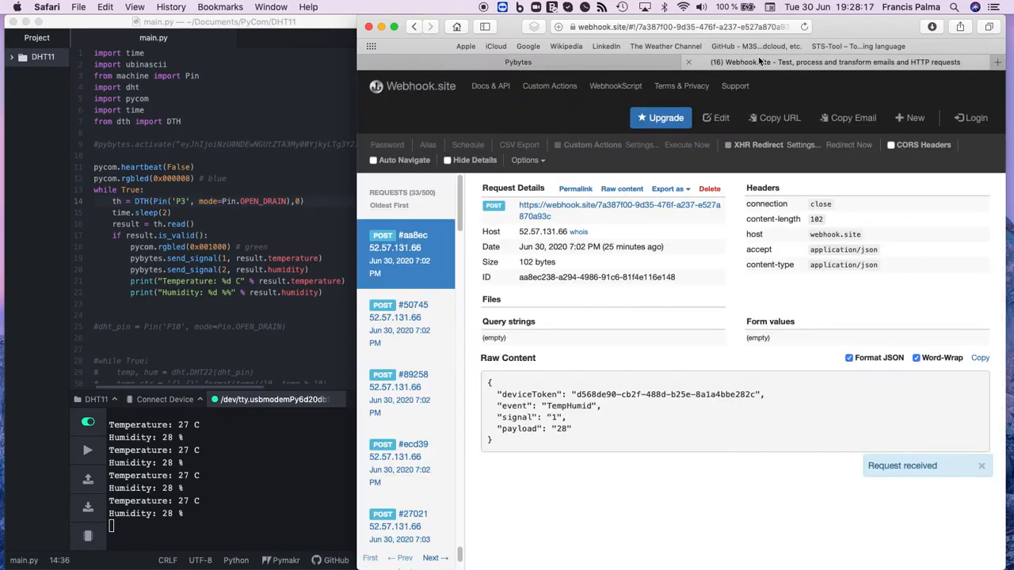
drag(461, 211, 446, 529)
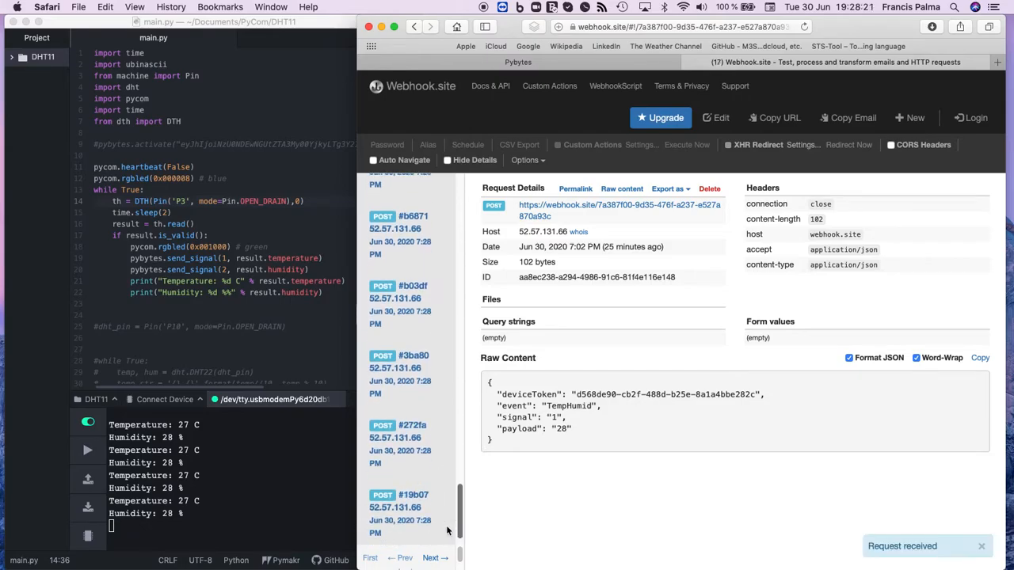
scroll(431, 515, down, 3)
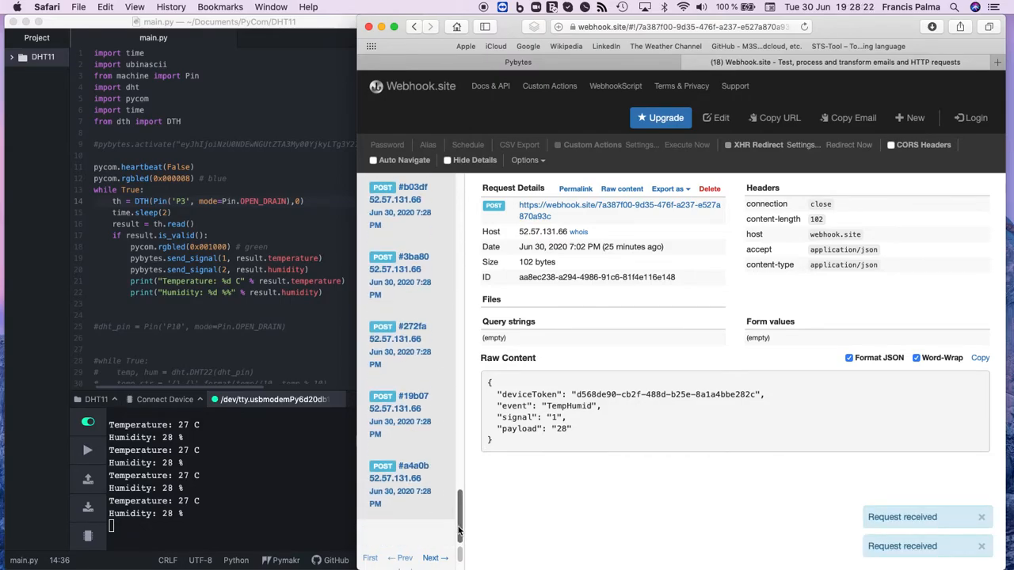
click(406, 498)
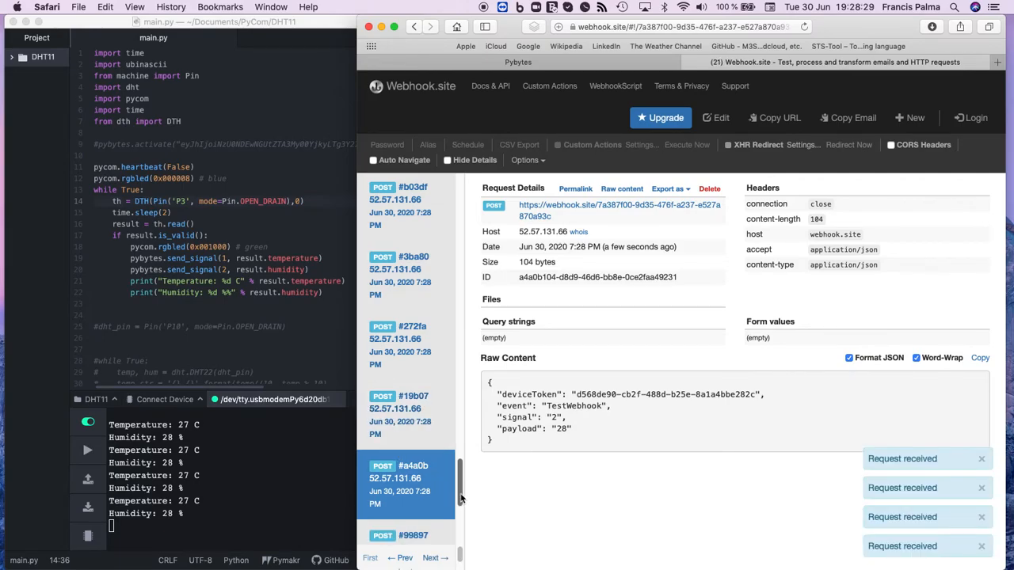
Examine the raw content of successive newly received requests, checking the event name, signal number and payload of each.
drag(459, 487, 460, 527)
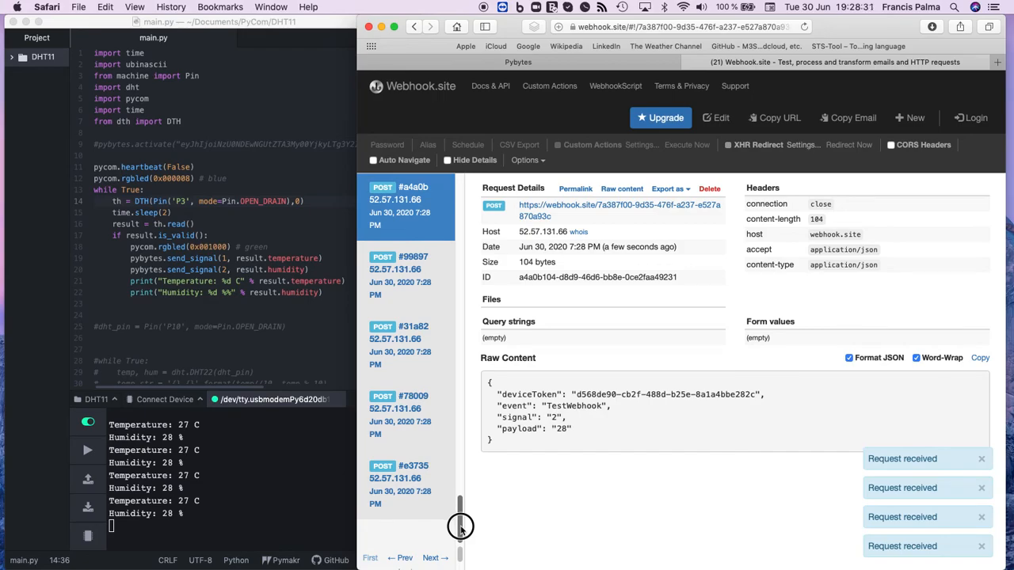
click(407, 498)
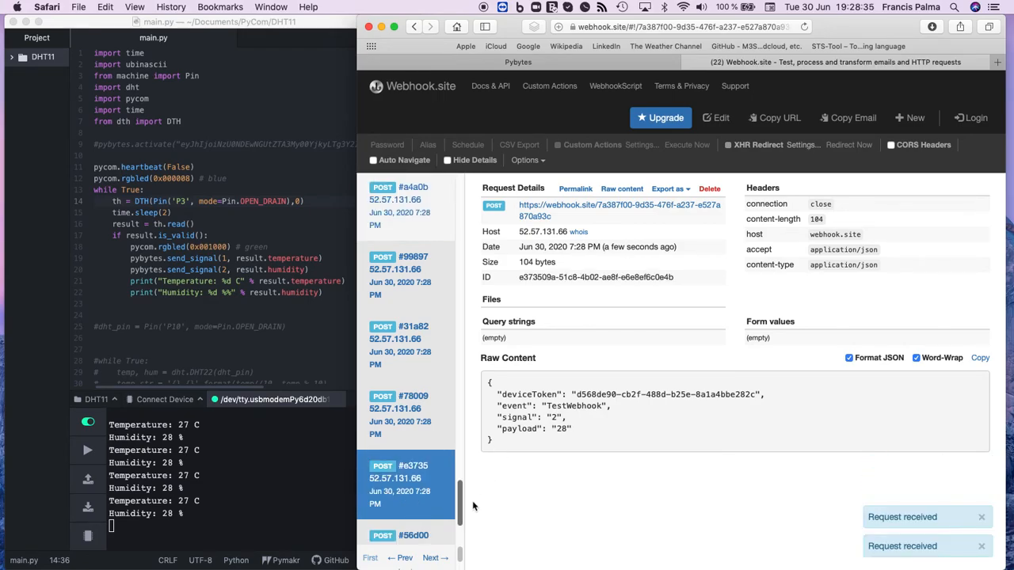
scroll(460, 502, down, 4)
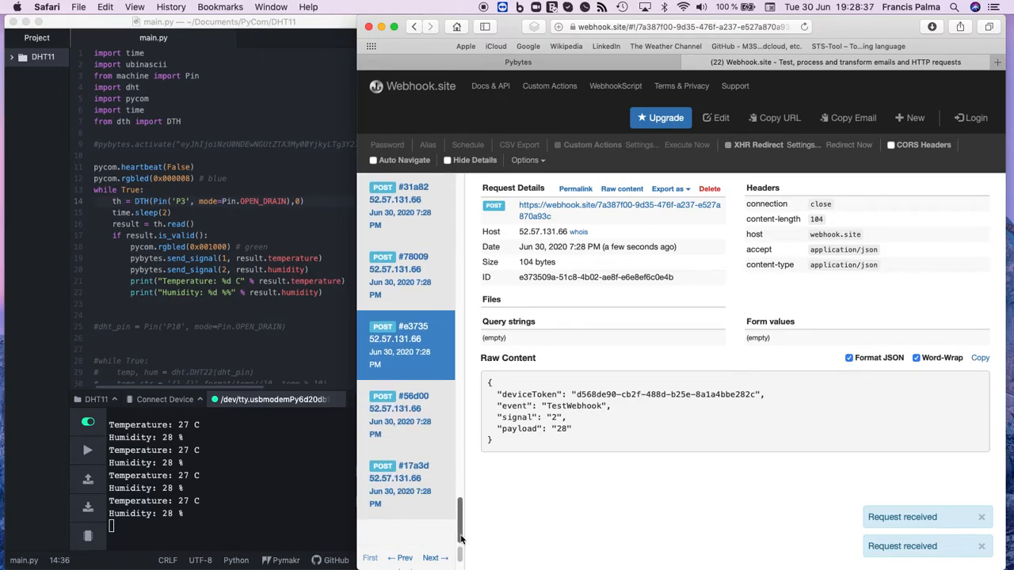
click(408, 425)
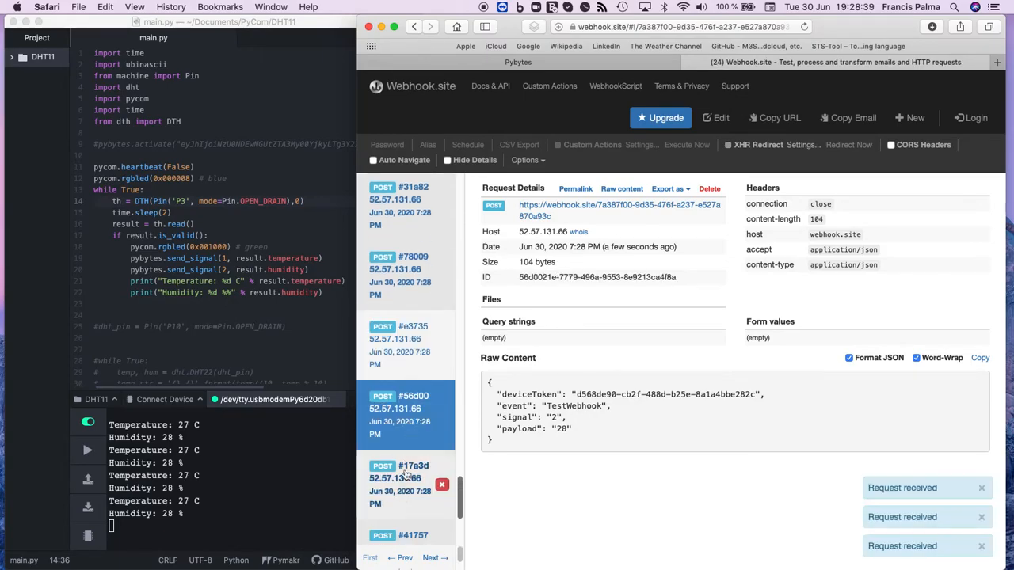
click(402, 500)
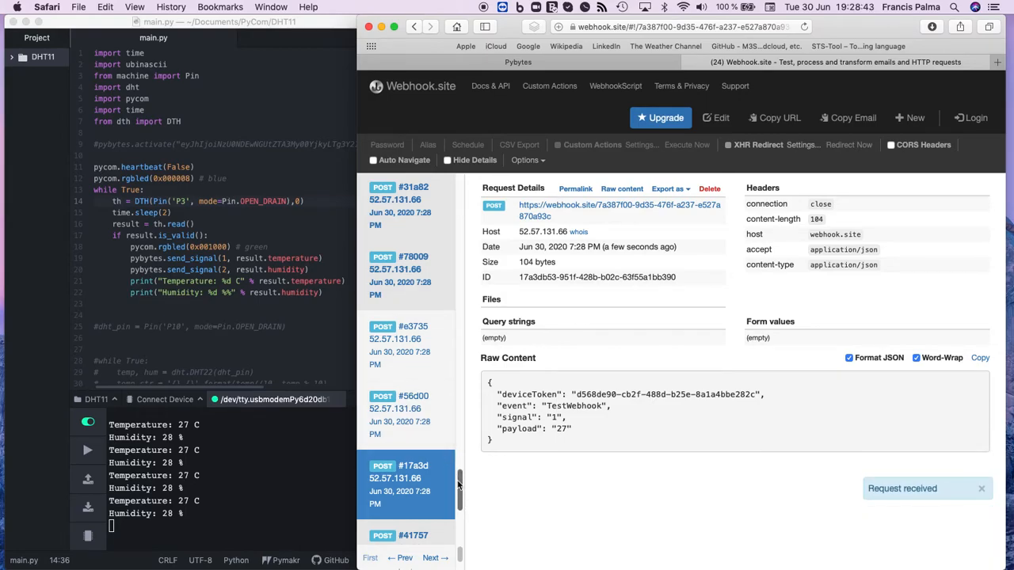
click(396, 429)
click(405, 342)
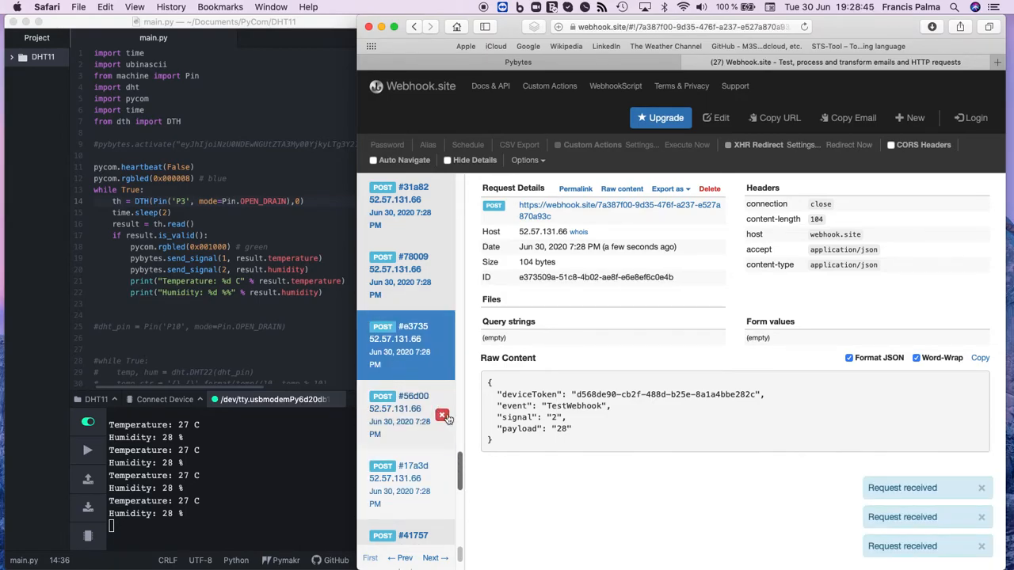
drag(460, 473, 459, 498)
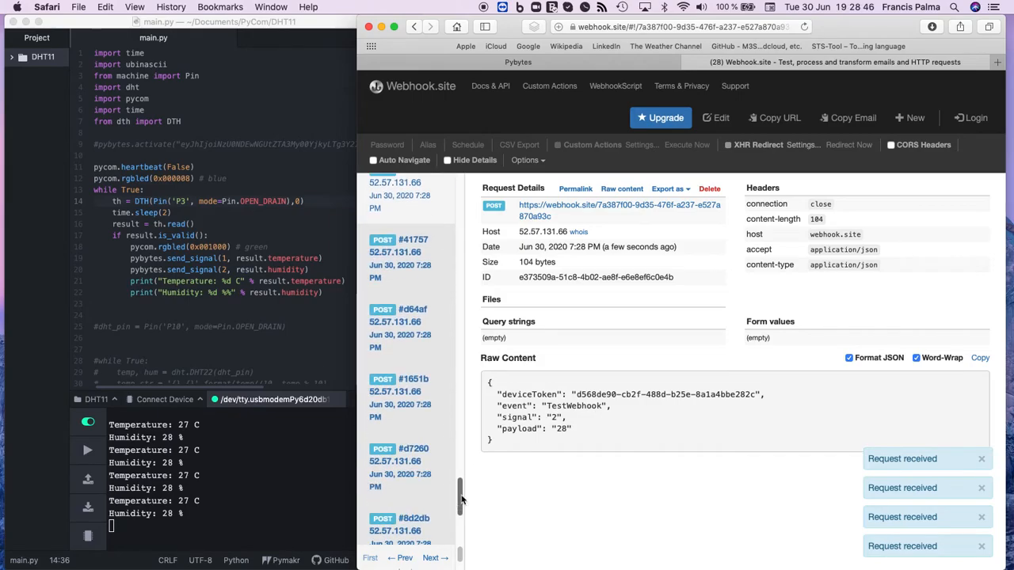
click(404, 283)
click(399, 339)
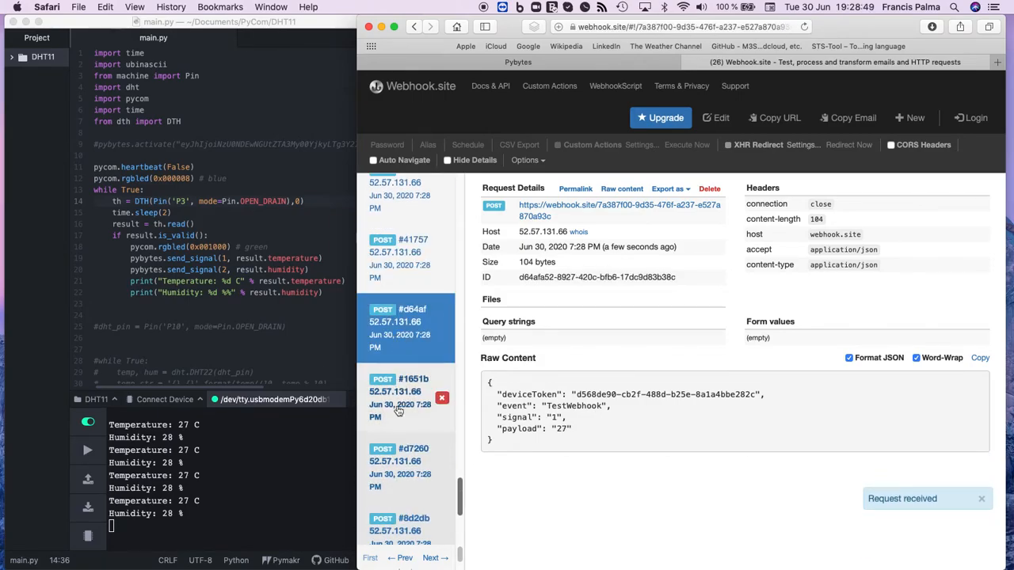
click(398, 408)
click(410, 476)
drag(459, 481, 460, 535)
click(410, 495)
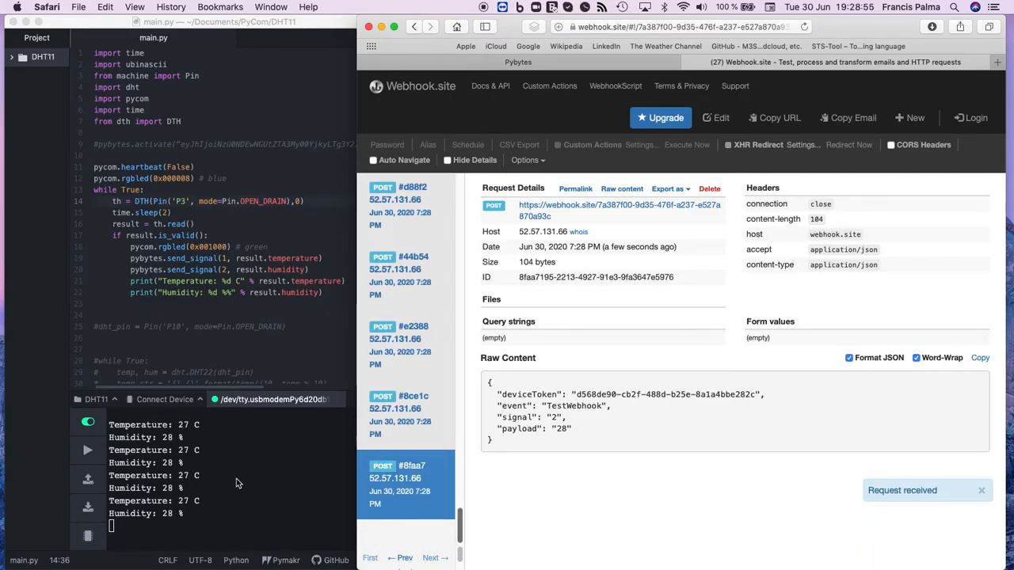
Compare the temperature and humidity output in the Atom console with the newest request received on Webhook.site.
click(191, 509)
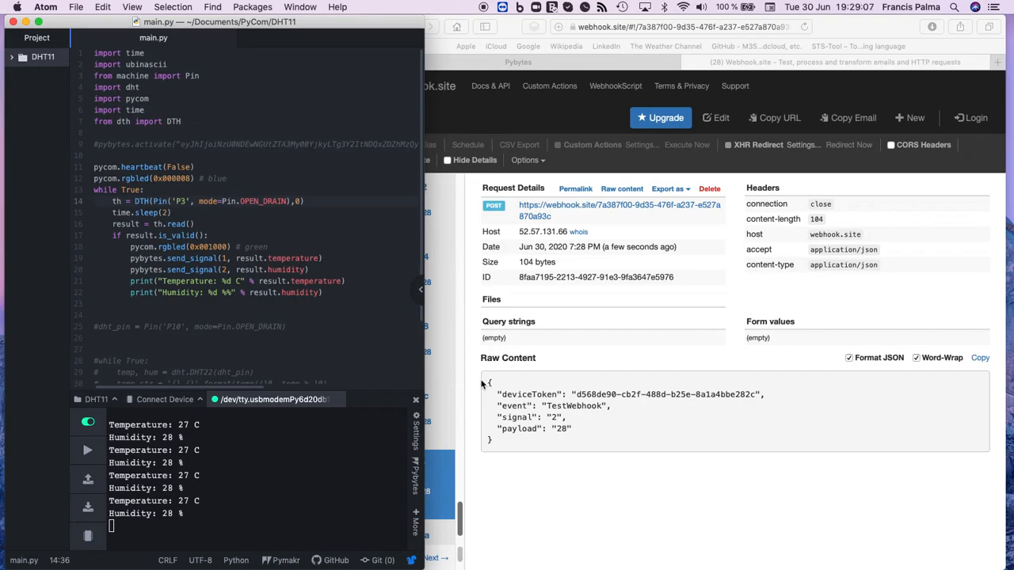
click(476, 344)
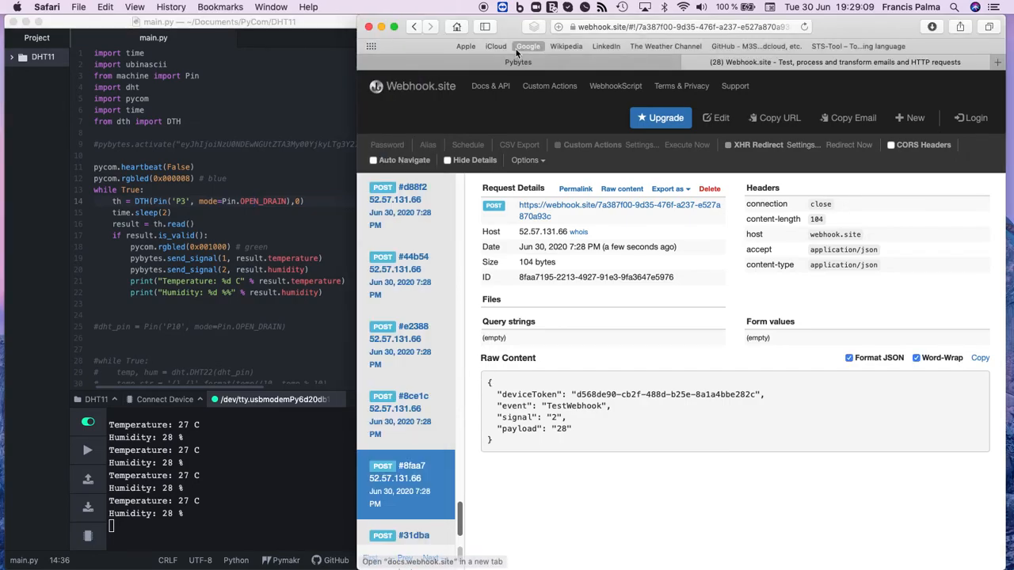
click(518, 61)
click(722, 62)
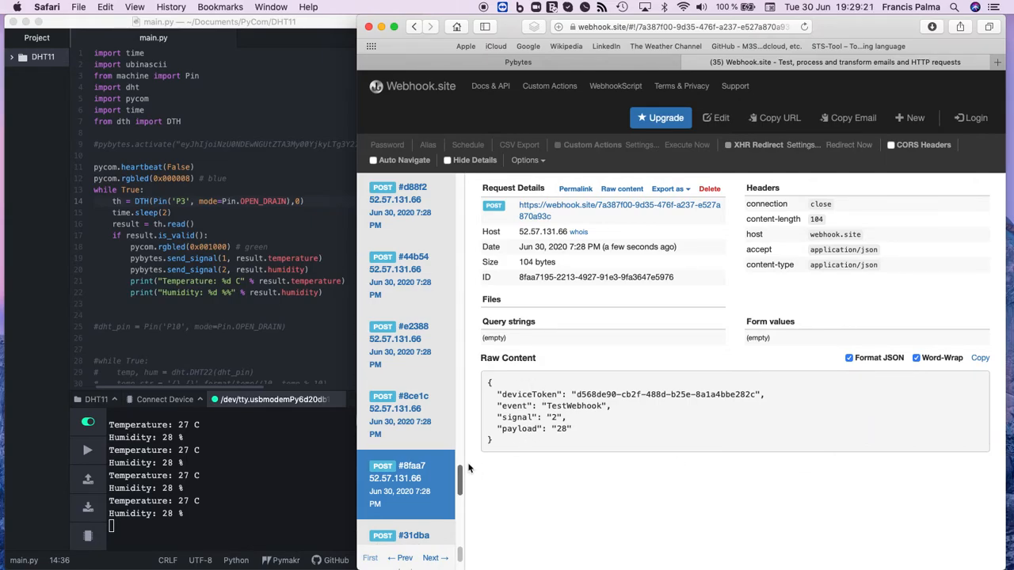
drag(460, 475, 459, 533)
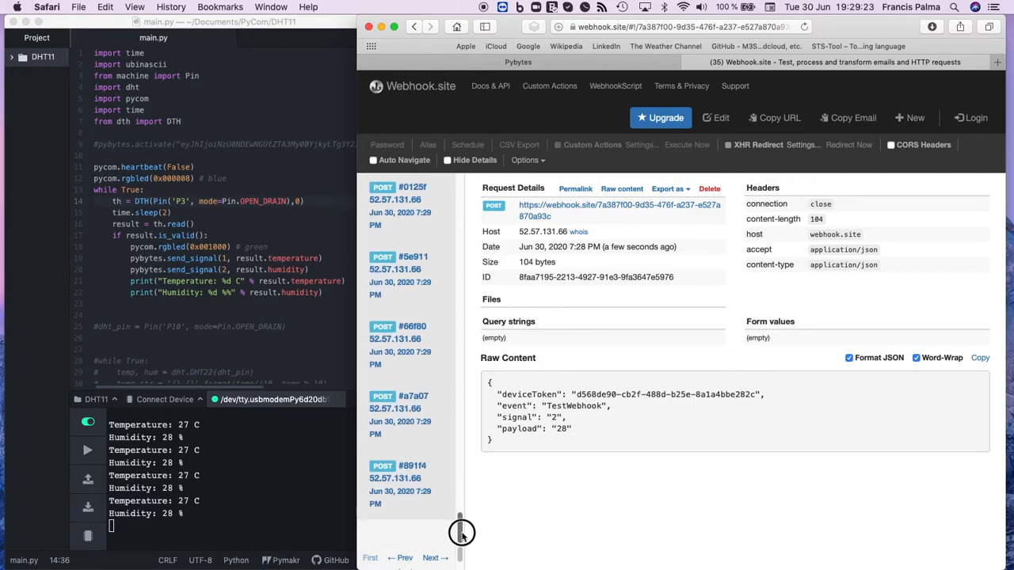
click(411, 485)
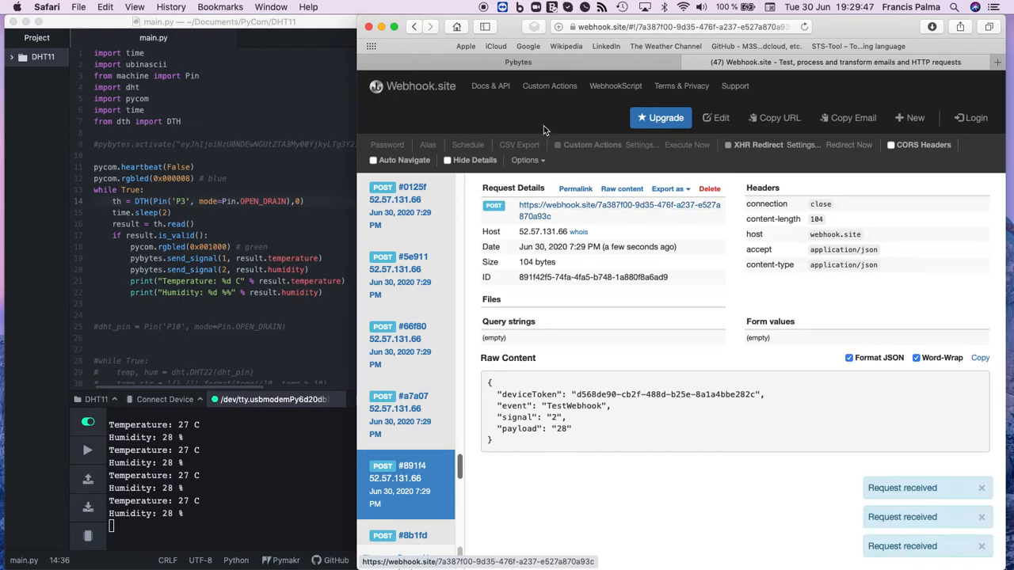
Return to the Pybytes integrations overview and view the services offered for a new integration.
click(544, 60)
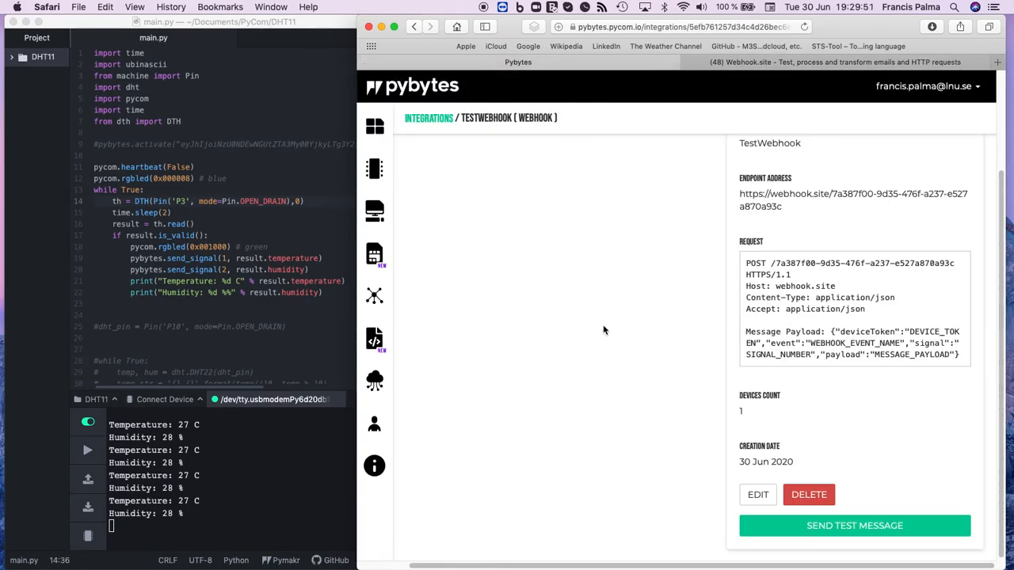
click(374, 295)
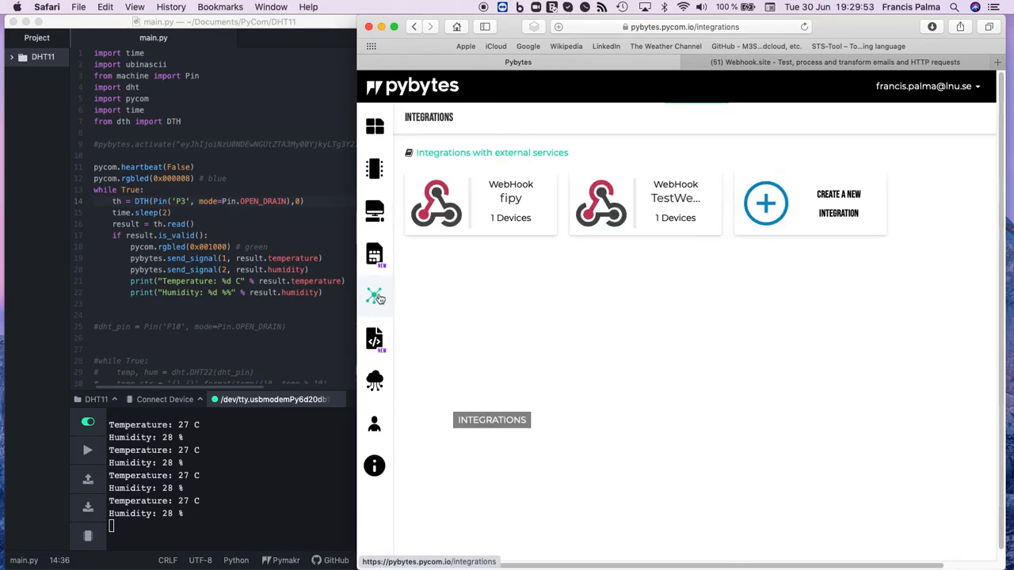
click(791, 220)
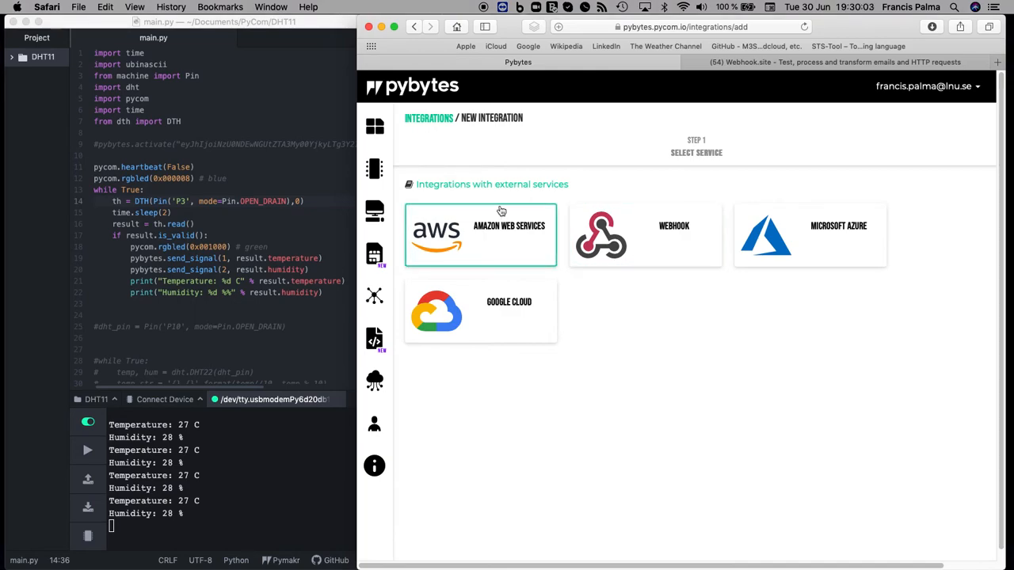
View the list of all devices in Pybytes, reopening it until the devices load.
click(377, 169)
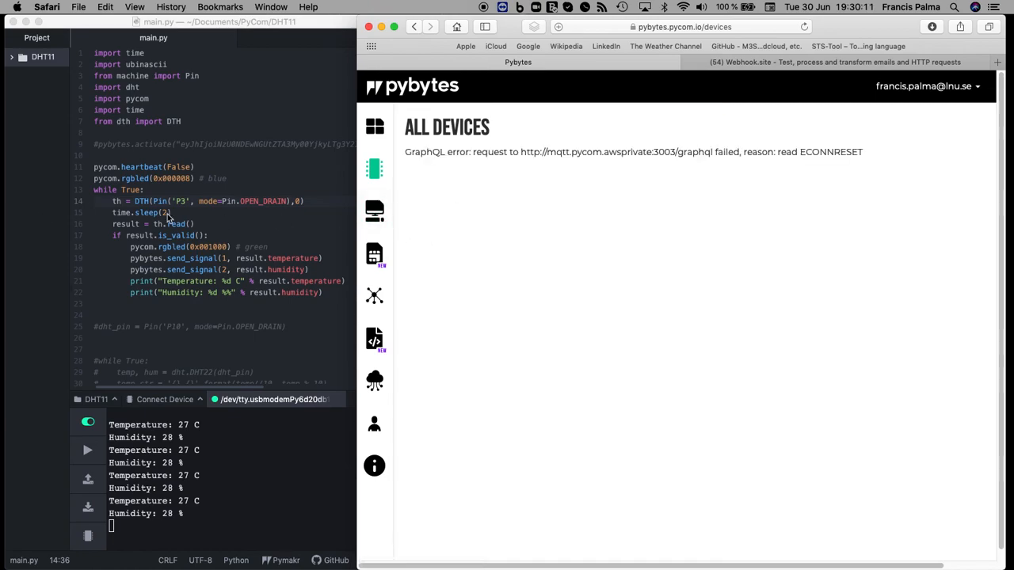
click(375, 211)
click(375, 169)
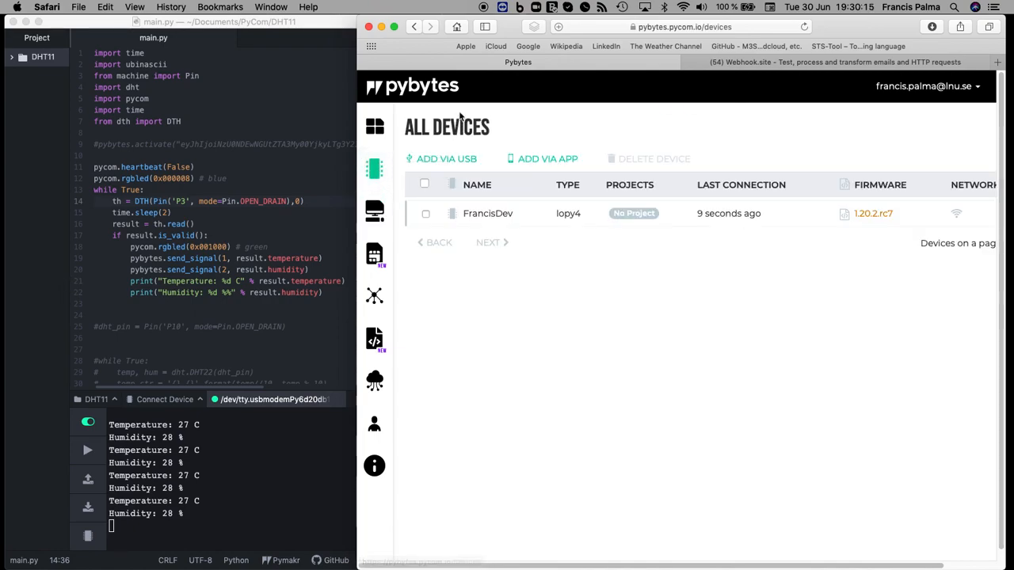